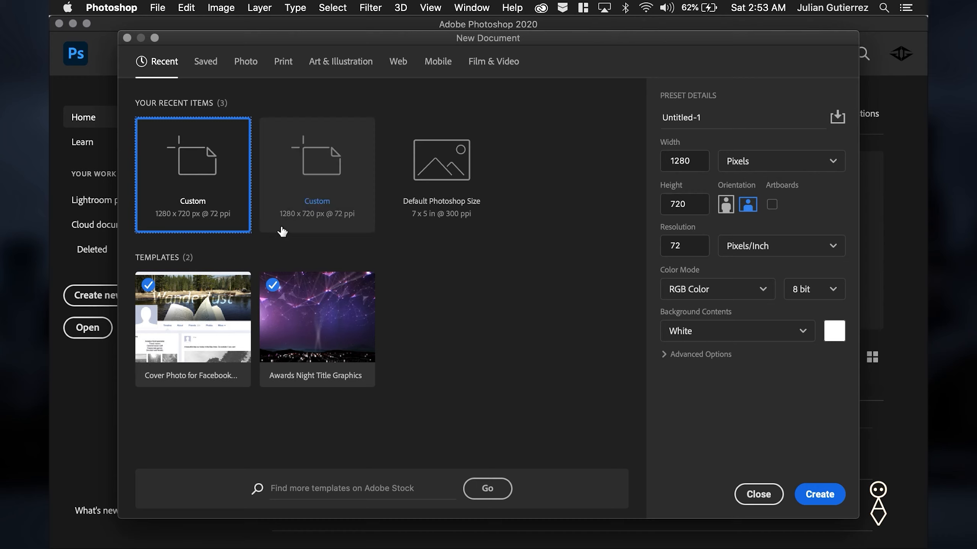
Step: Start from the Default Photoshop Size preset and set the new document to 1280 pixels wide by 720 pixels high
left_click(403, 178)
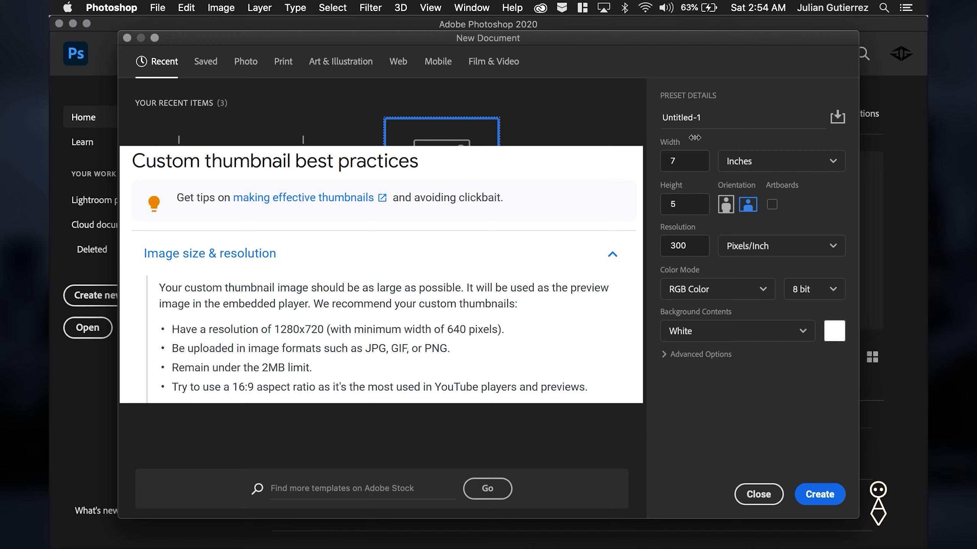
left_click(688, 162)
type("1280")
left_click(788, 159)
left_click(774, 188)
double_click(678, 159)
type("1280")
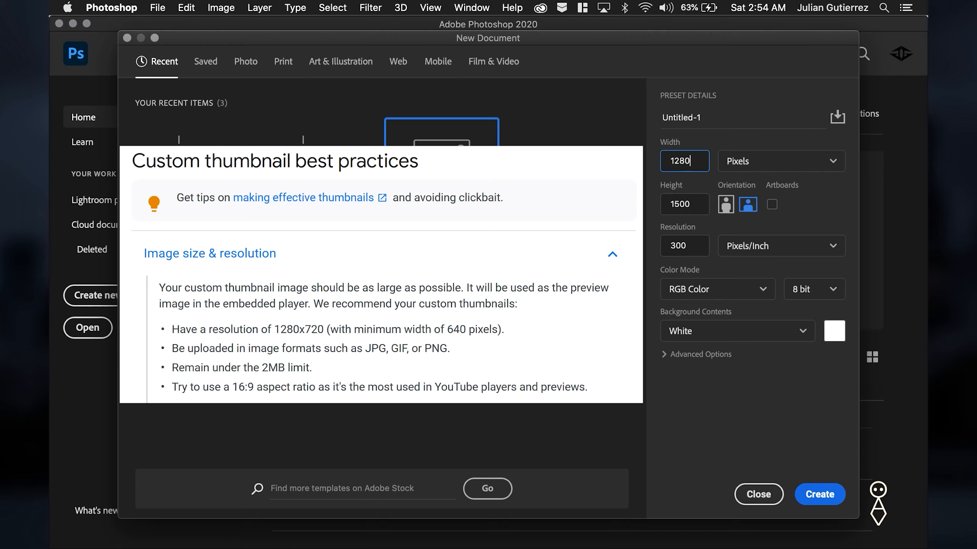
key("Tab")
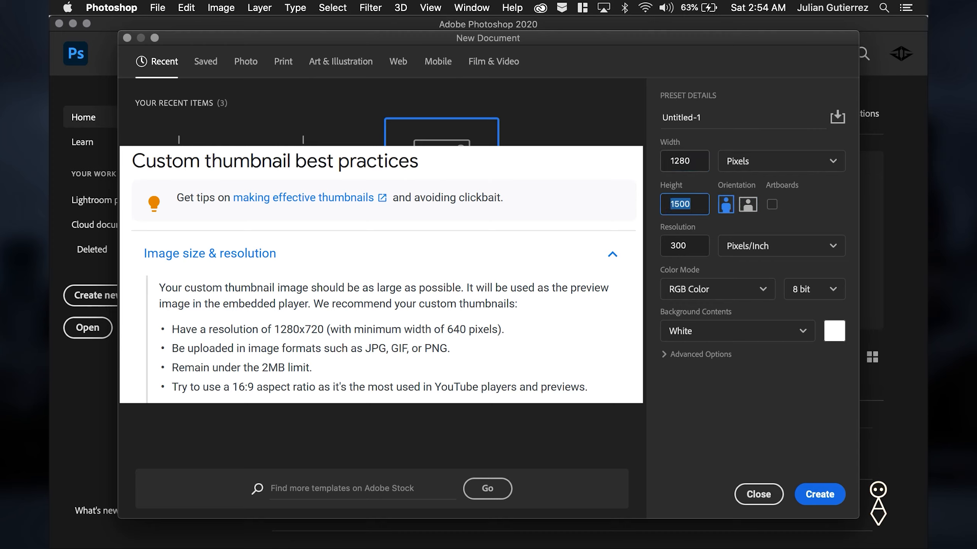
type("720")
key("Tab")
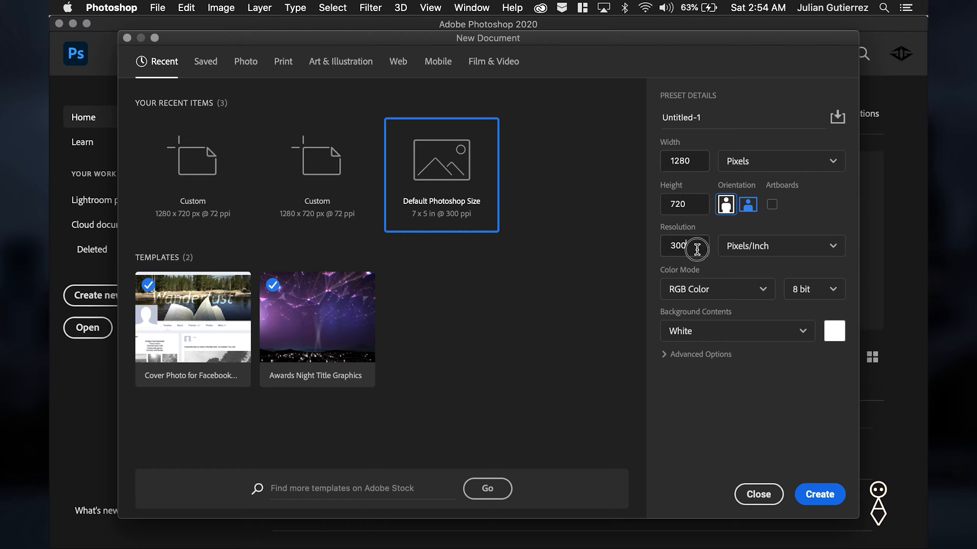
Step: Set the resolution to 72 pixels/inch with RGB Color mode and create the document
double_click(665, 246)
type("72")
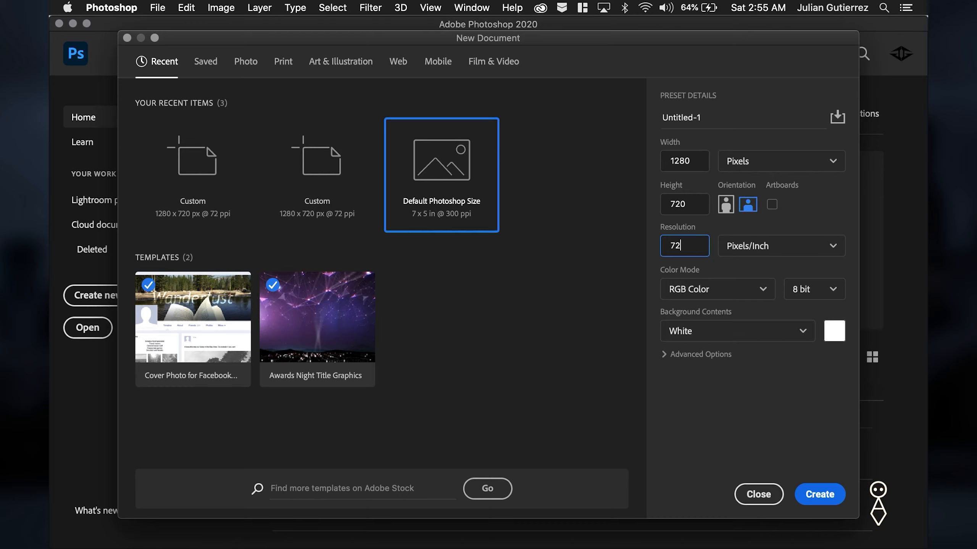
left_click(701, 293)
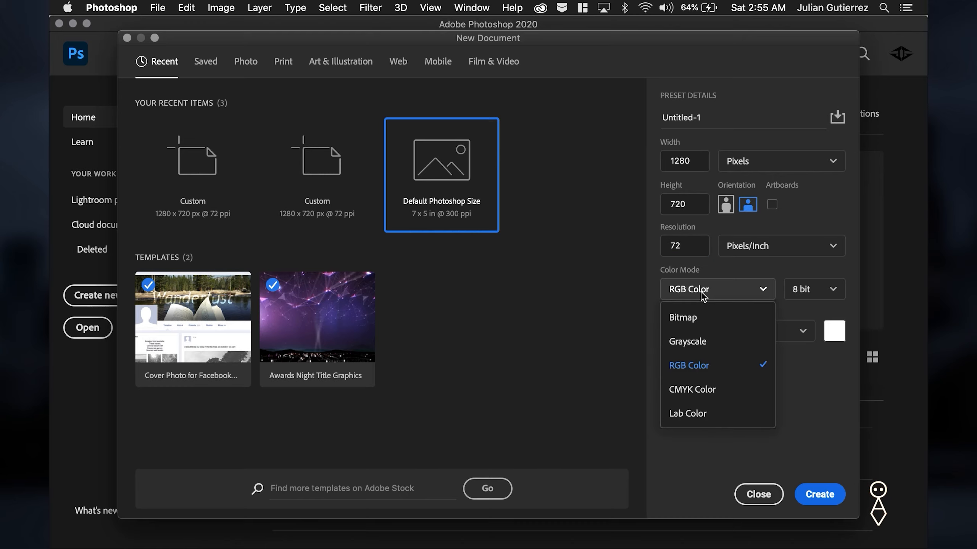
left_click(697, 365)
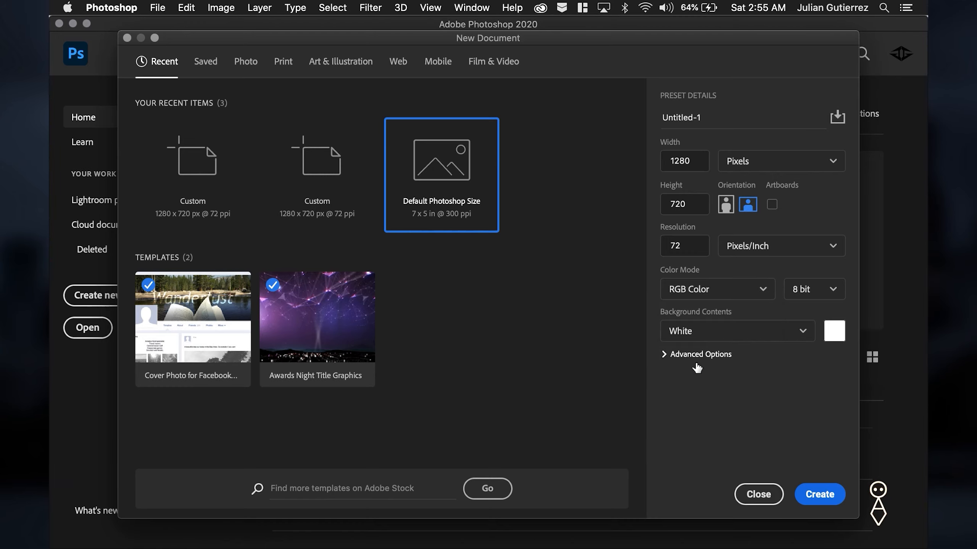
left_click(827, 495)
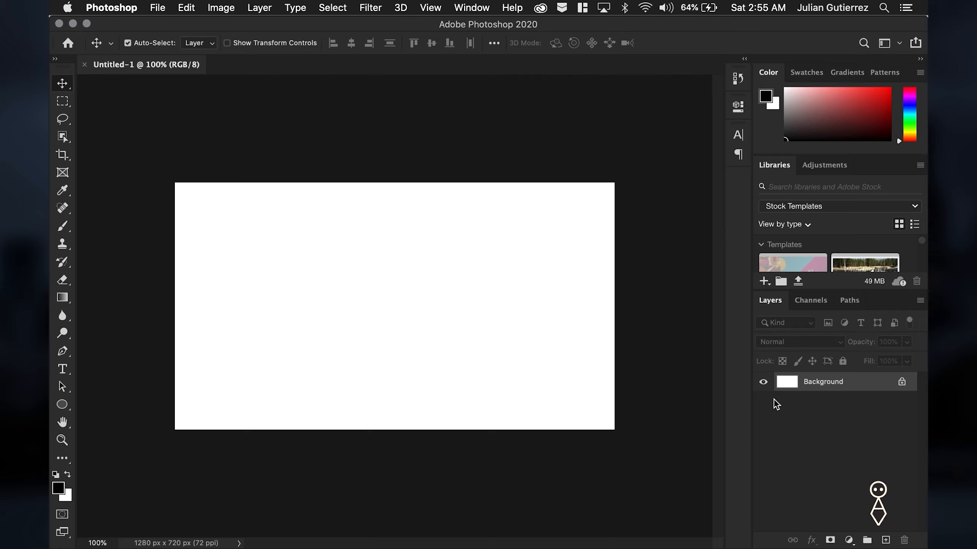
left_click(262, 11)
mouse_move(329, 11)
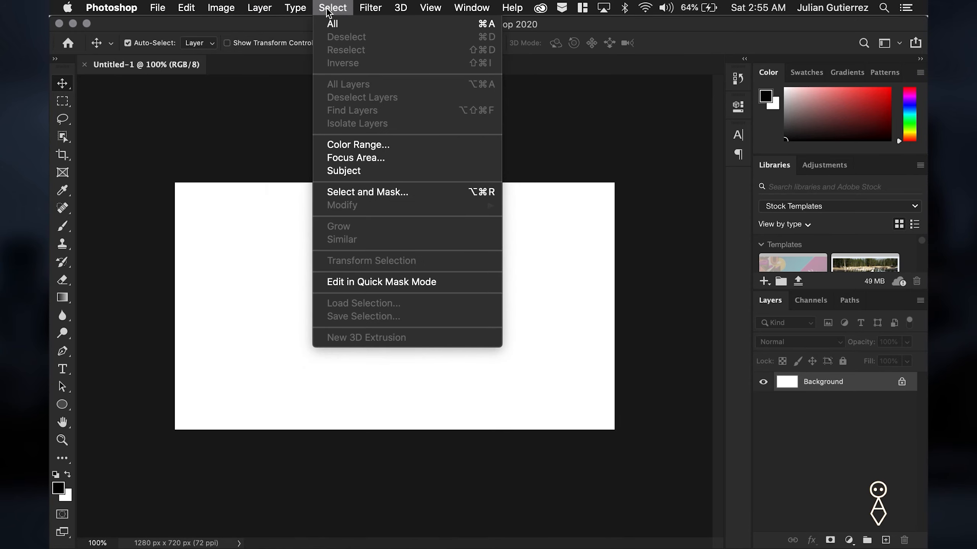
mouse_move(372, 7)
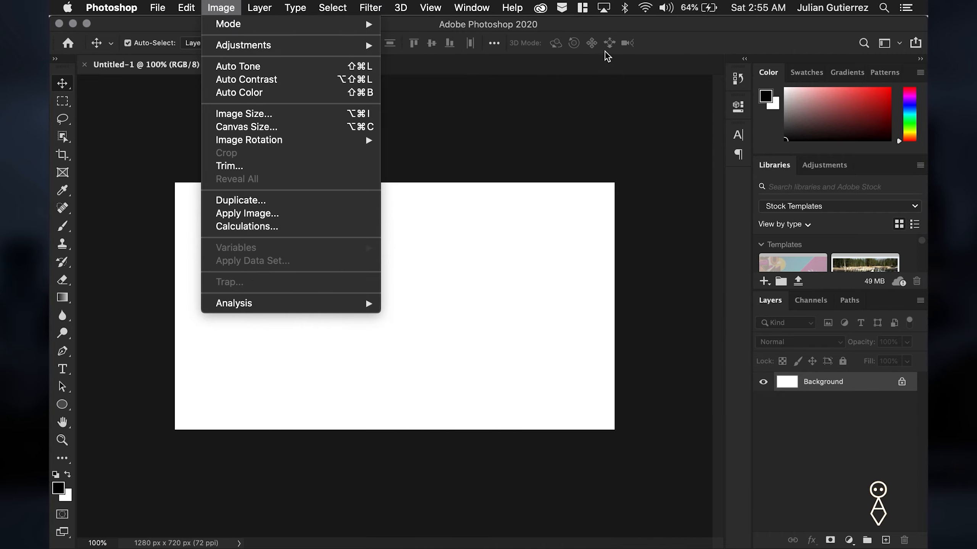
left_click(655, 44)
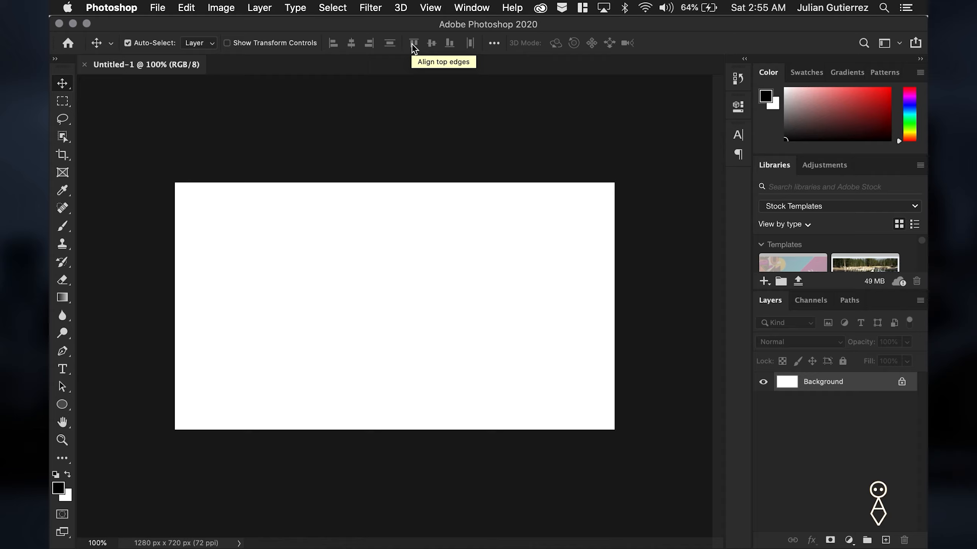
Step: Look through the marquee, lasso, object selection, crop, eyedropper, healing and move tools, and compare the single- and double-column toolbox layouts
left_click(63, 101)
left_click(58, 135)
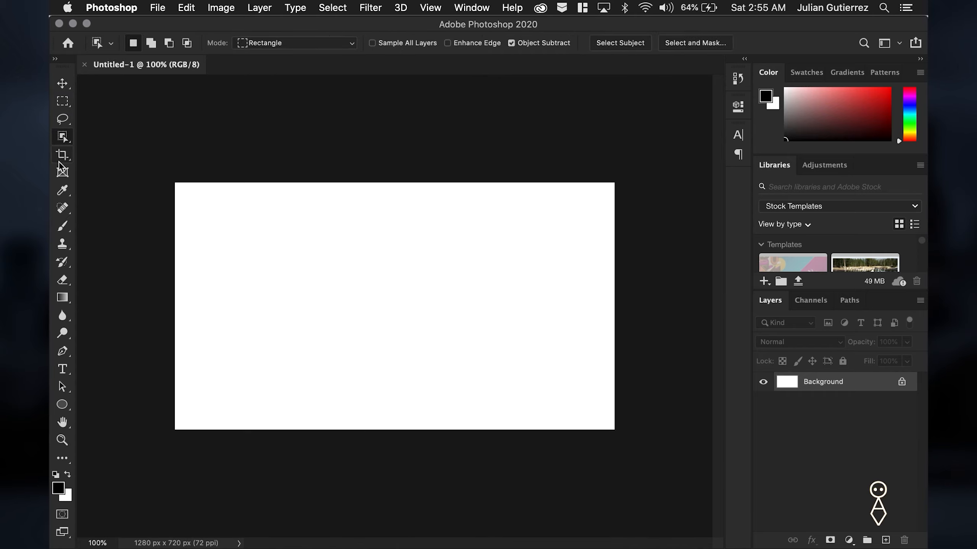
left_click(60, 159)
left_click(63, 191)
left_click(63, 207)
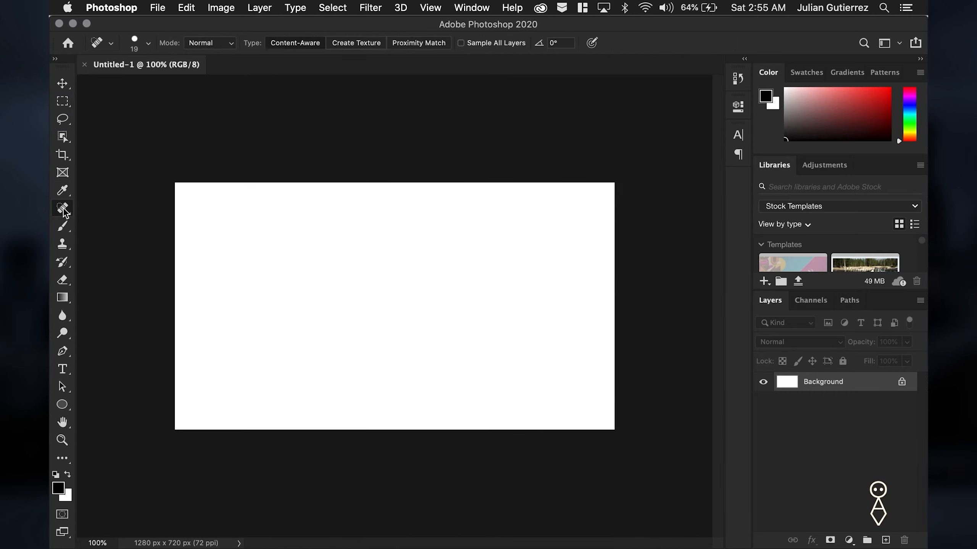
left_click(66, 83)
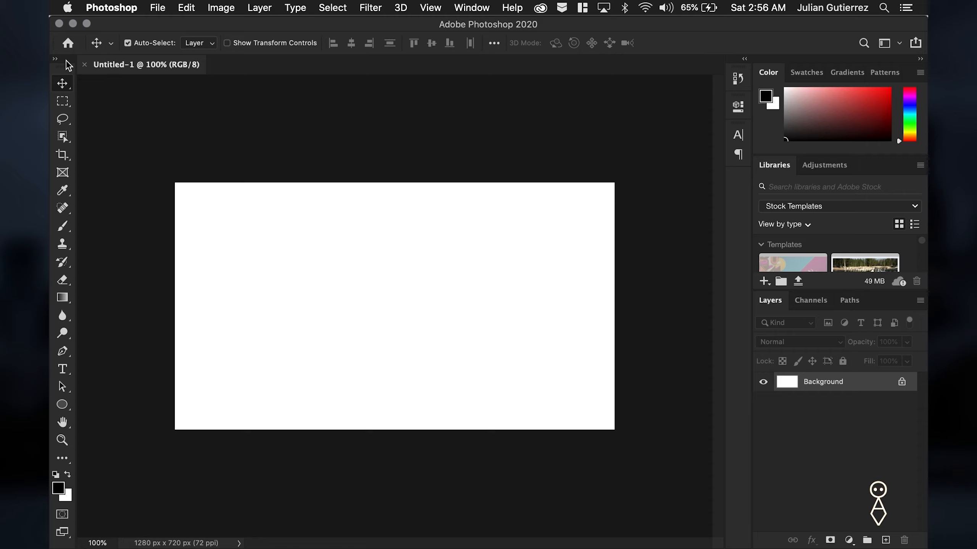
left_click(62, 102)
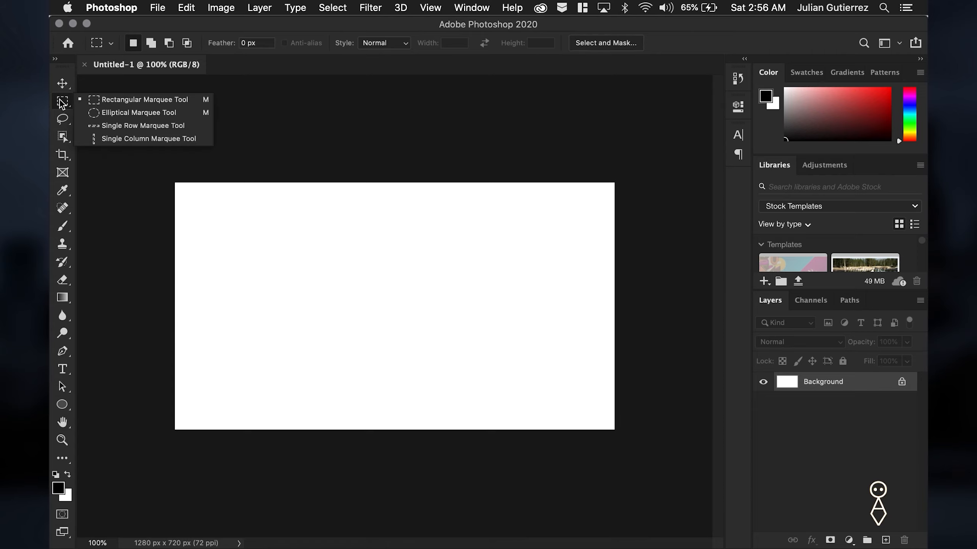
left_click(62, 119)
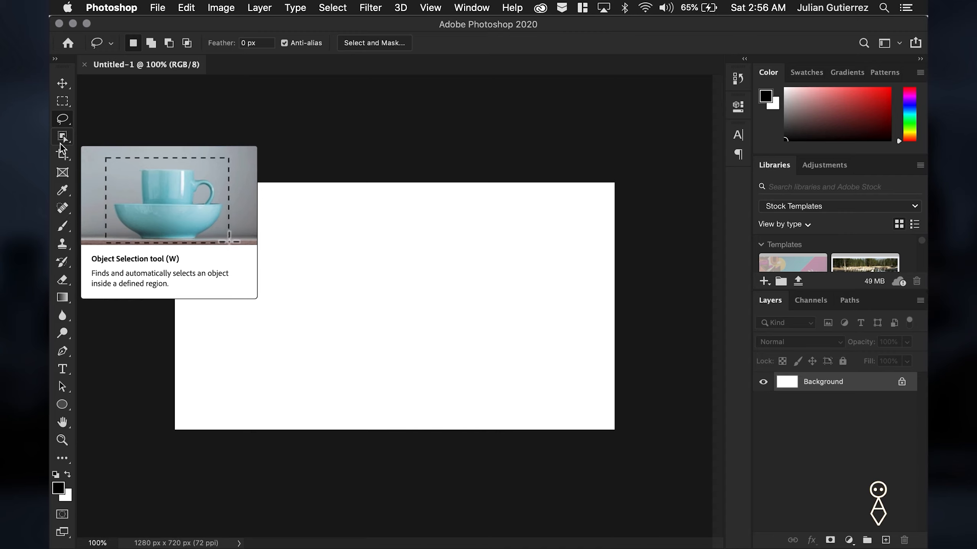
left_click(56, 59)
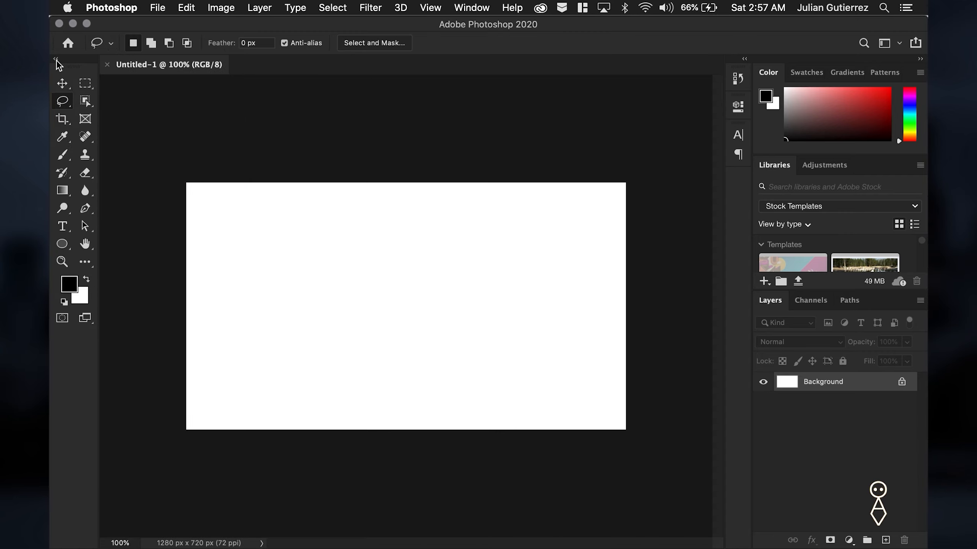
left_click(56, 60)
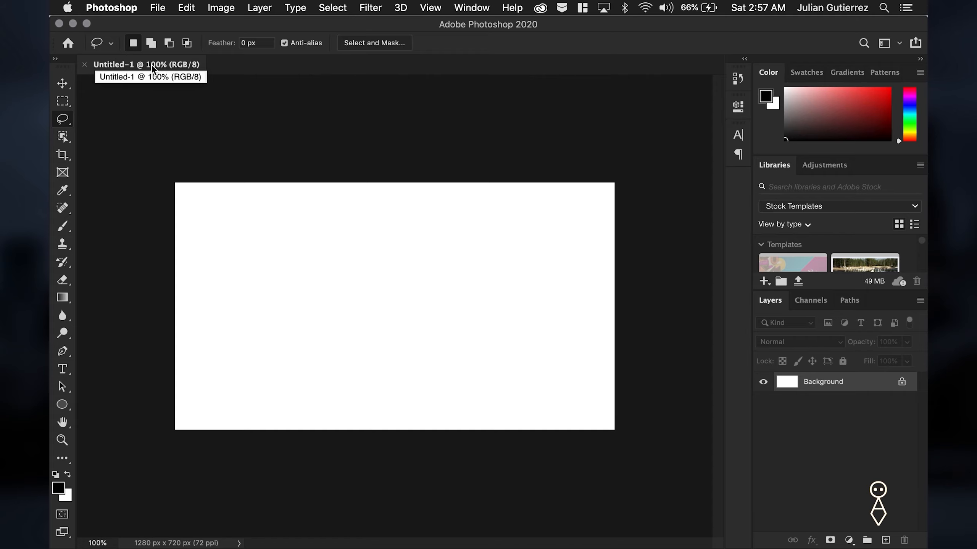
Step: Save the document on the computer's Desktop in Photoshop format as bos_thumb_yt
left_click(158, 7)
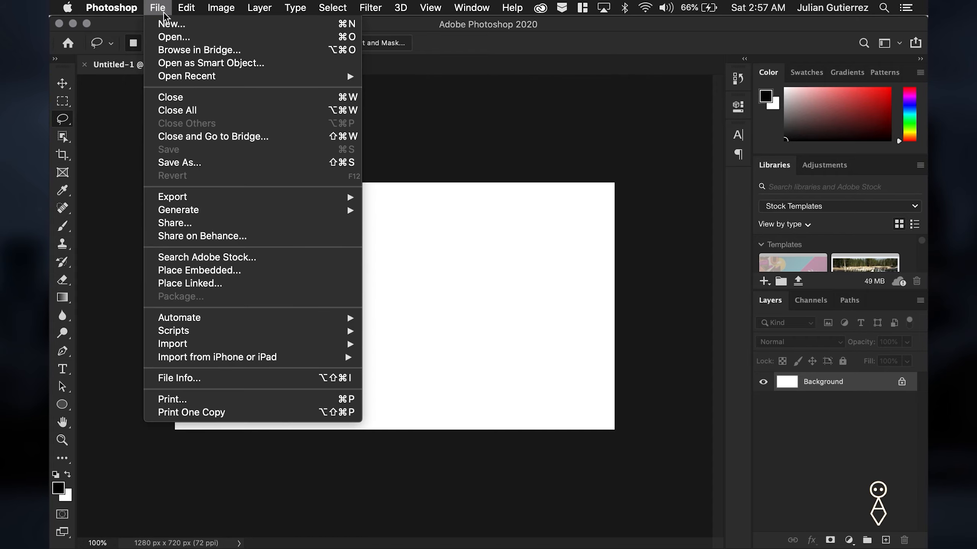
left_click(197, 165)
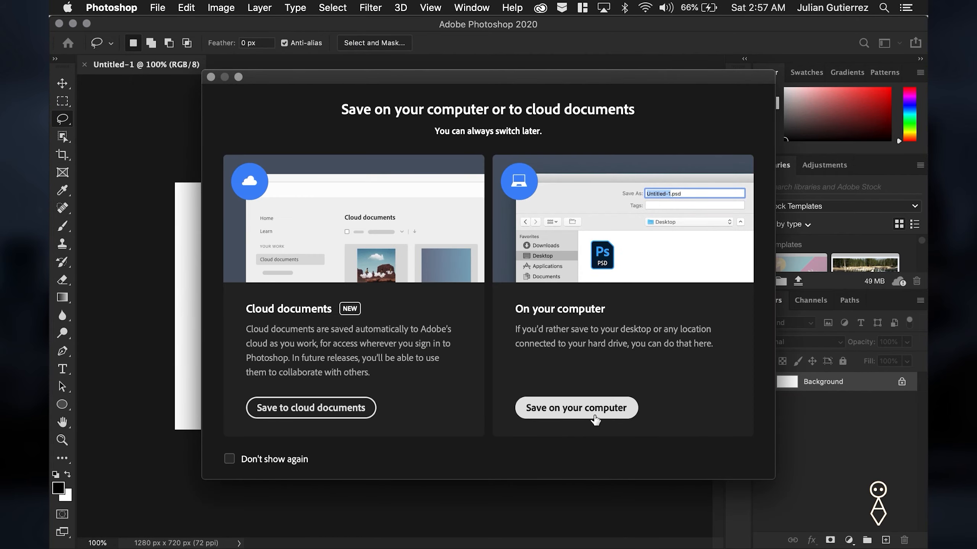
left_click(589, 408)
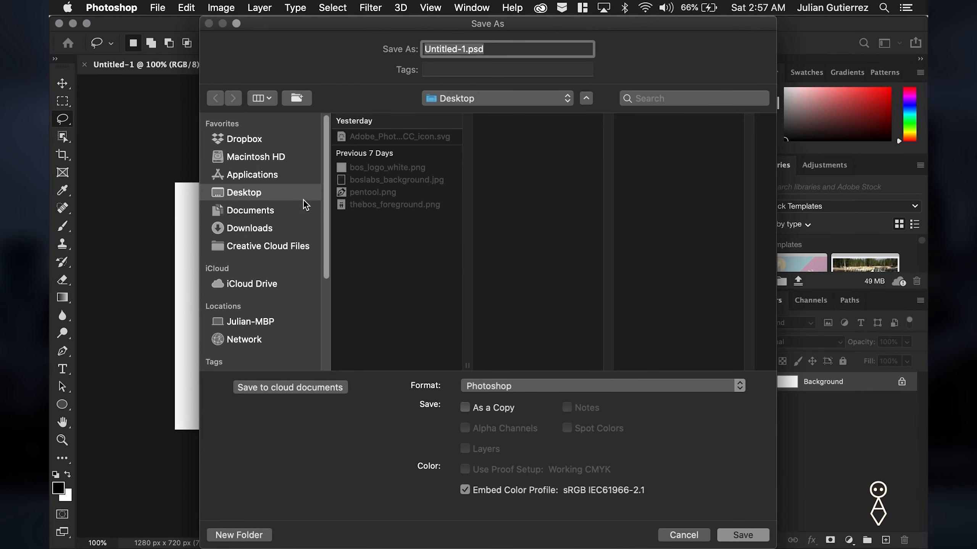
type("bos_thumb_yt")
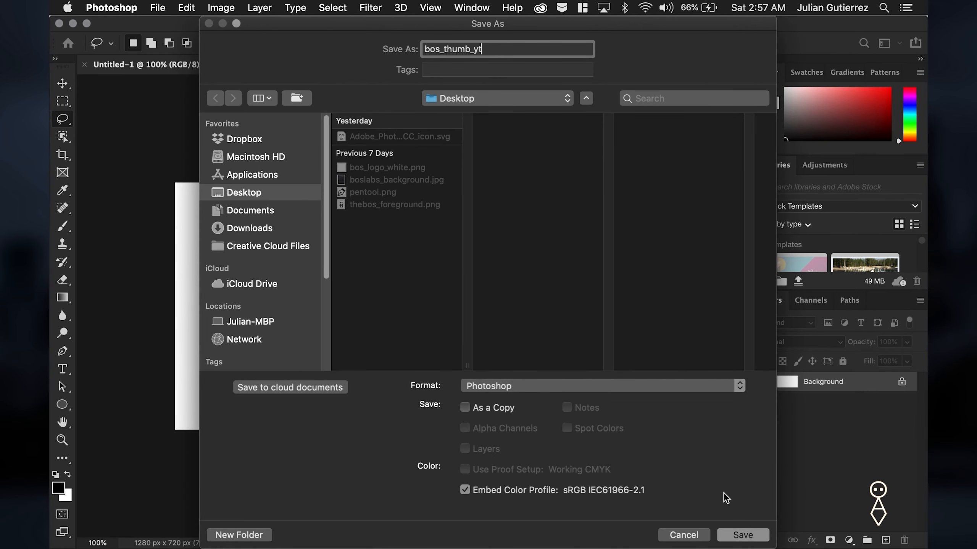
left_click(754, 535)
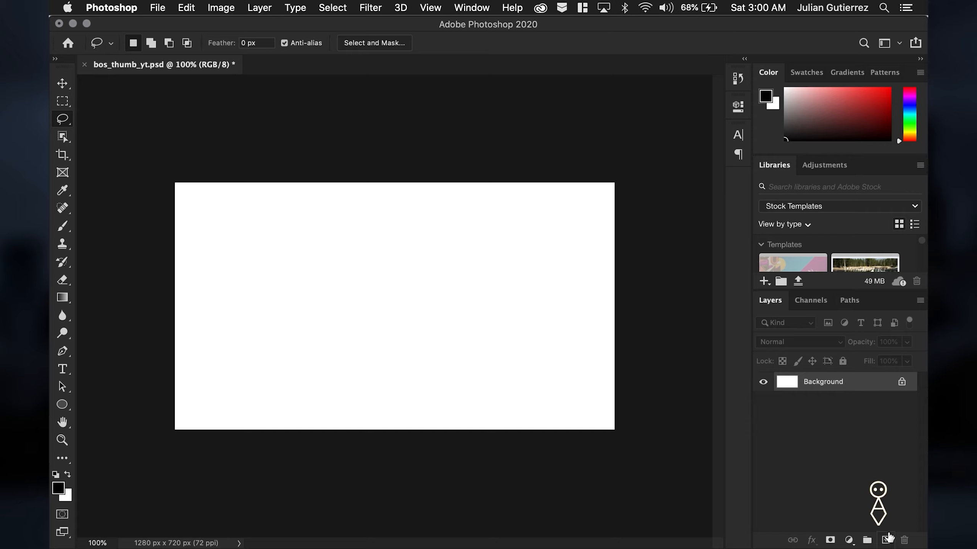
Step: Add a new empty layer above the Background and delete it again
left_click(885, 539)
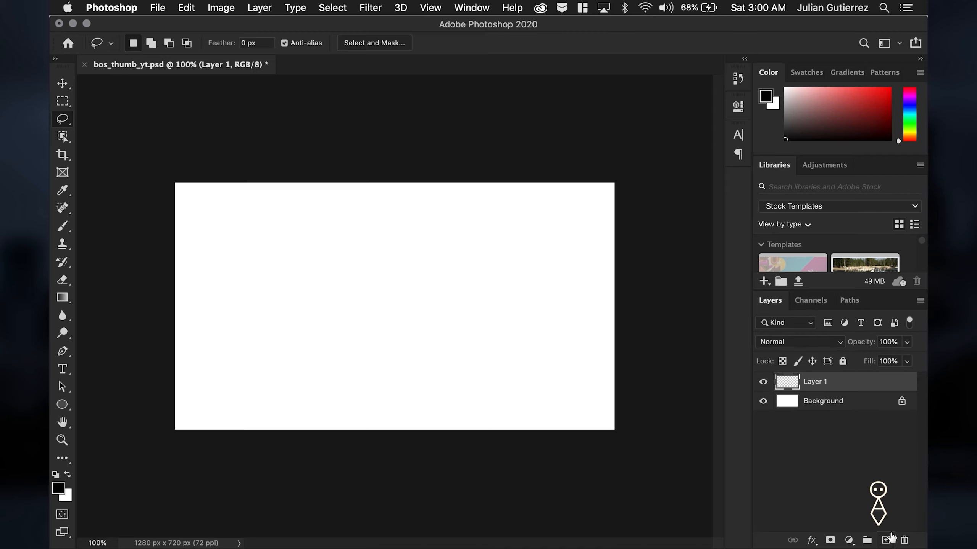
left_click(905, 541)
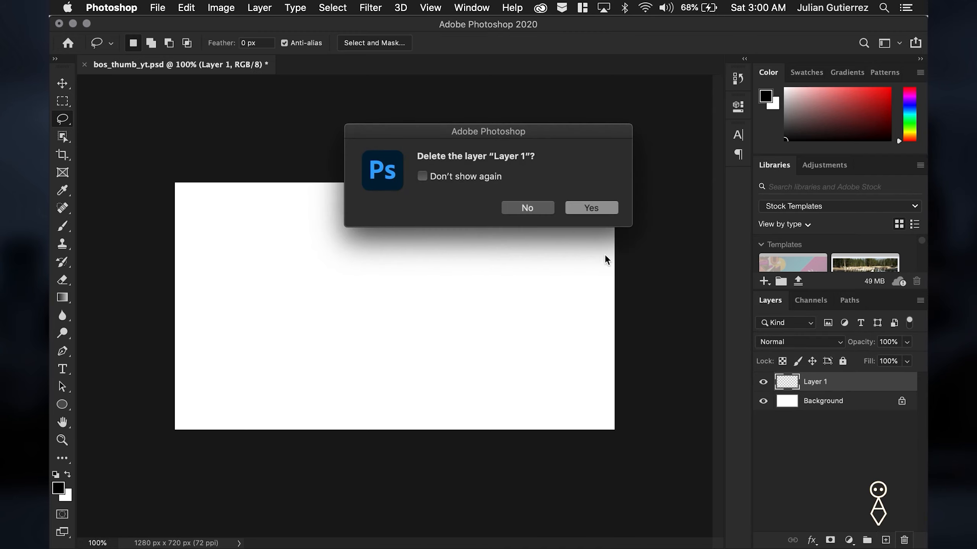
left_click(592, 210)
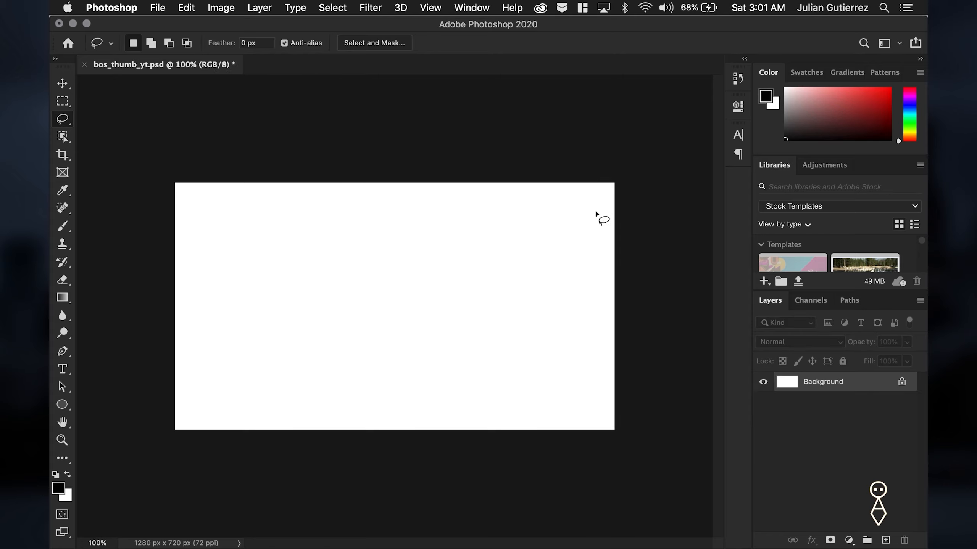
Step: Add two new layers, toggle the first one's visibility off and on, and move the second layer beneath the first
left_click(885, 540)
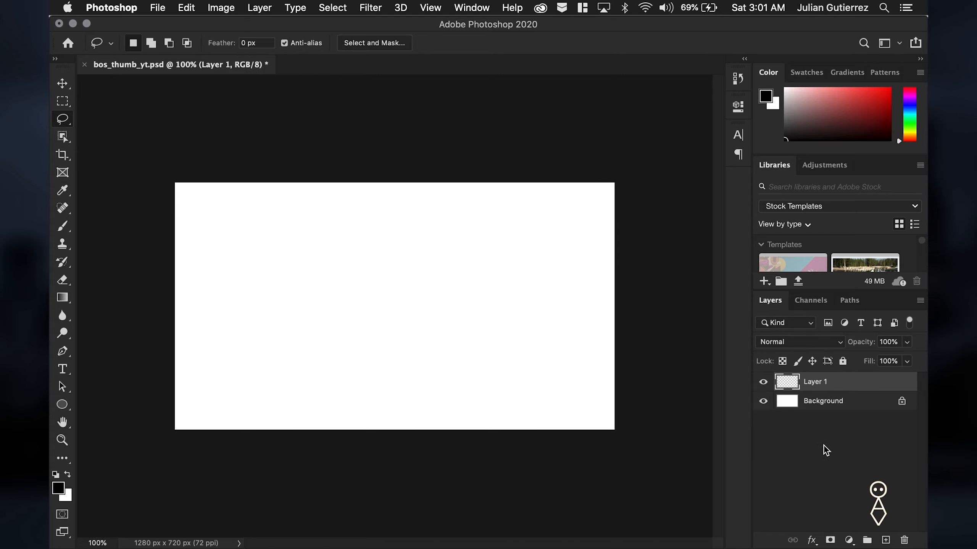
left_click(765, 383)
left_click(765, 383)
left_click(885, 540)
left_click_drag(856, 386, 851, 406)
left_click_drag(850, 382, 853, 404)
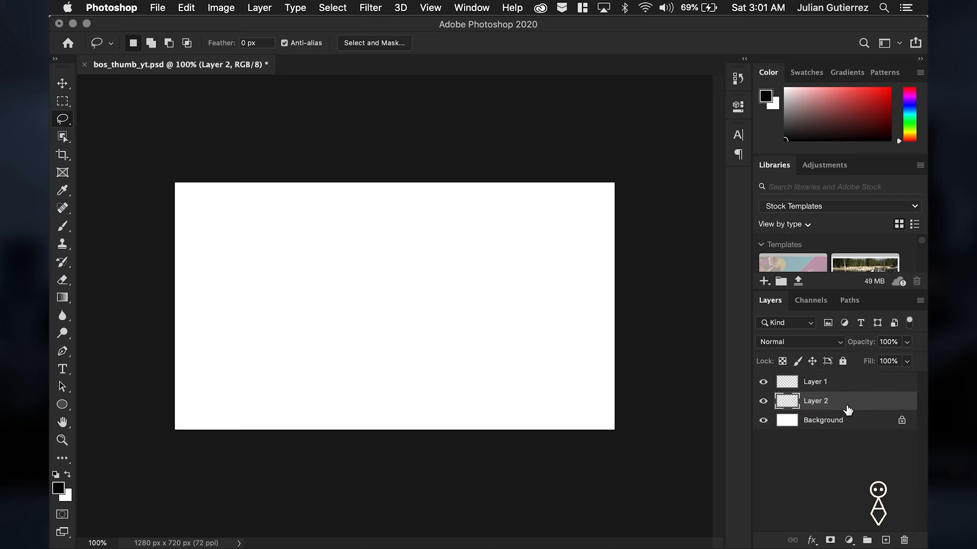
Step: Rename the topmost layer "and type in your new title" and delete the added layers, leaving only the Background
double_click(820, 381)
type("and")
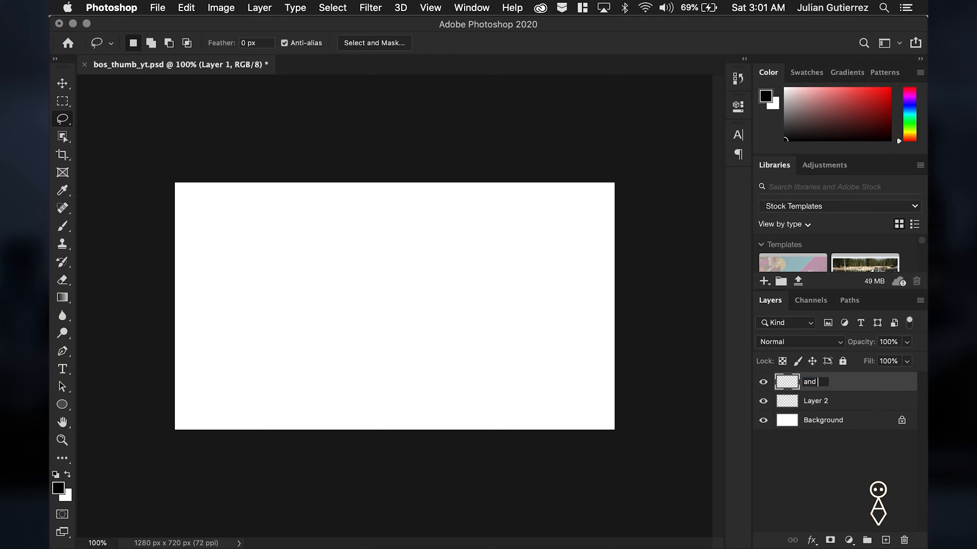
type(" type in your new t")
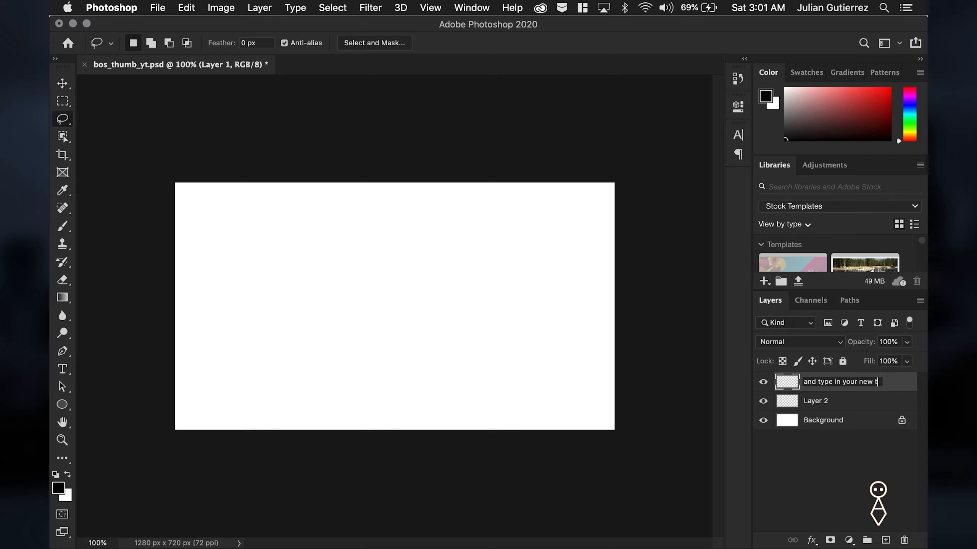
type("itle")
key("Return")
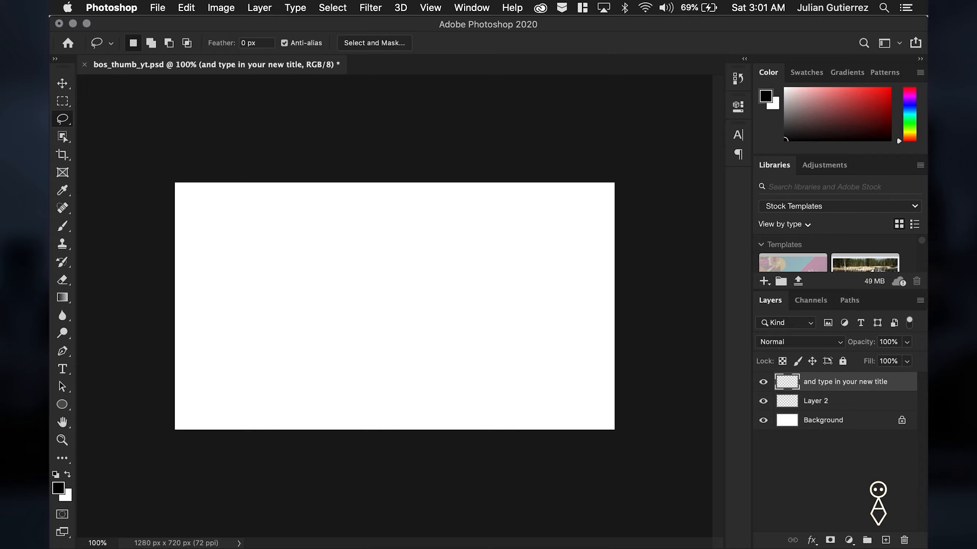
left_click_drag(833, 383, 904, 540)
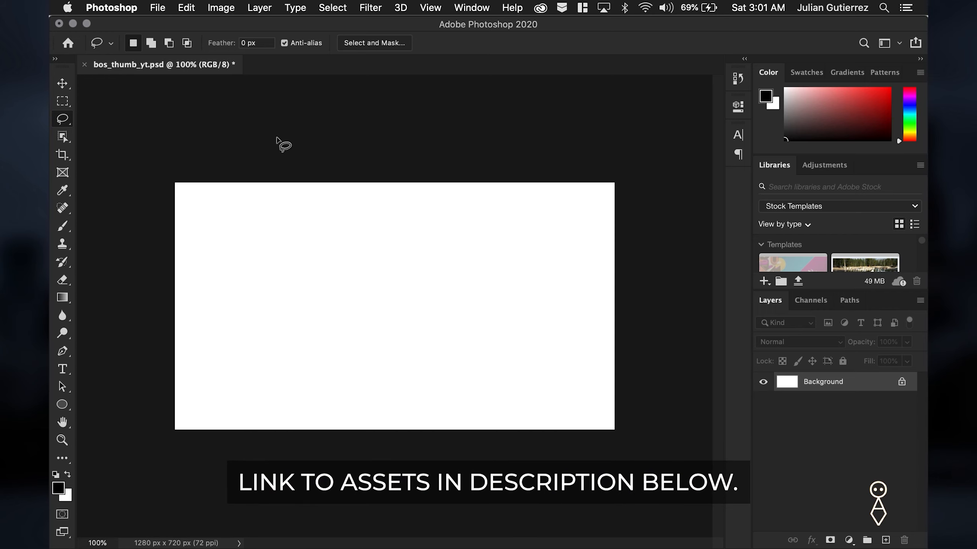
Step: Place thebos_foreground.png from the Desktop as an embedded image
left_click(161, 12)
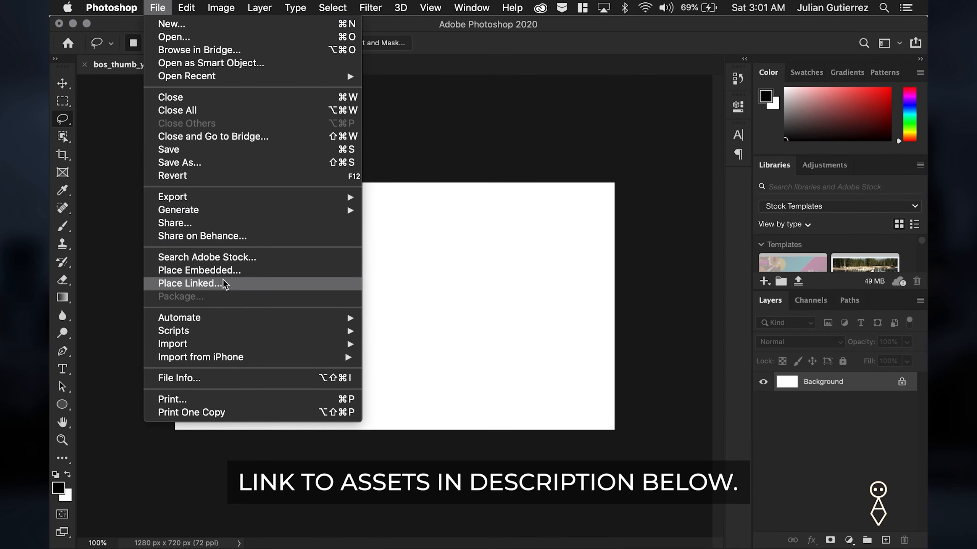
left_click(223, 272)
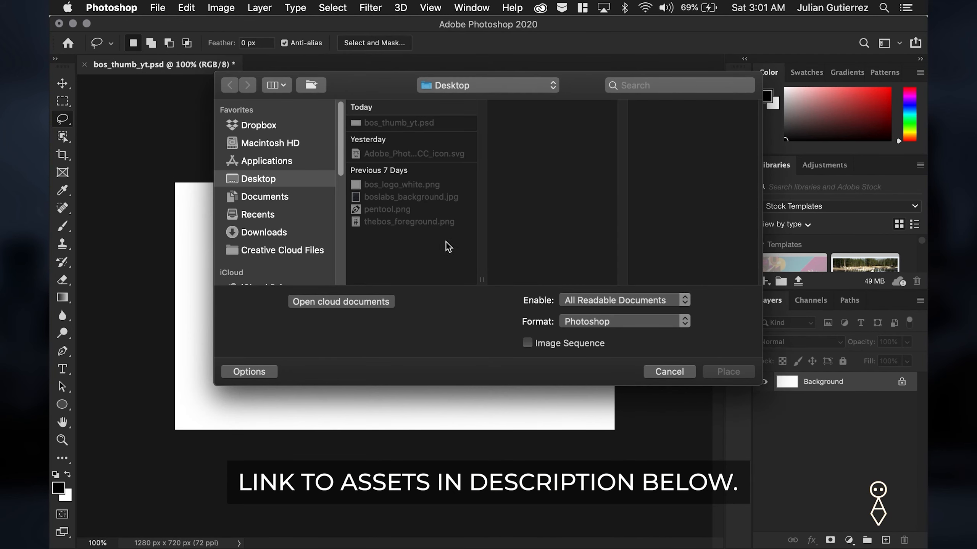
left_click(409, 223)
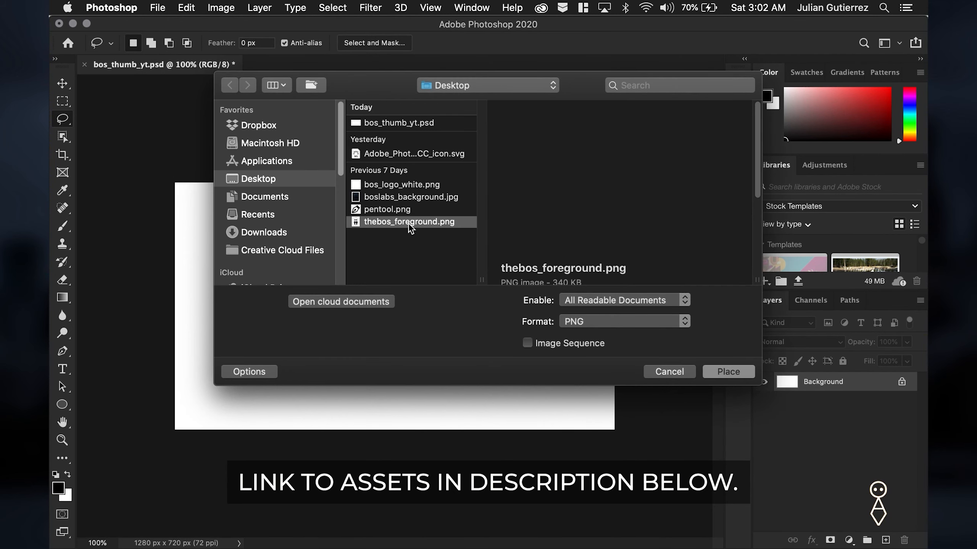
left_click(724, 370)
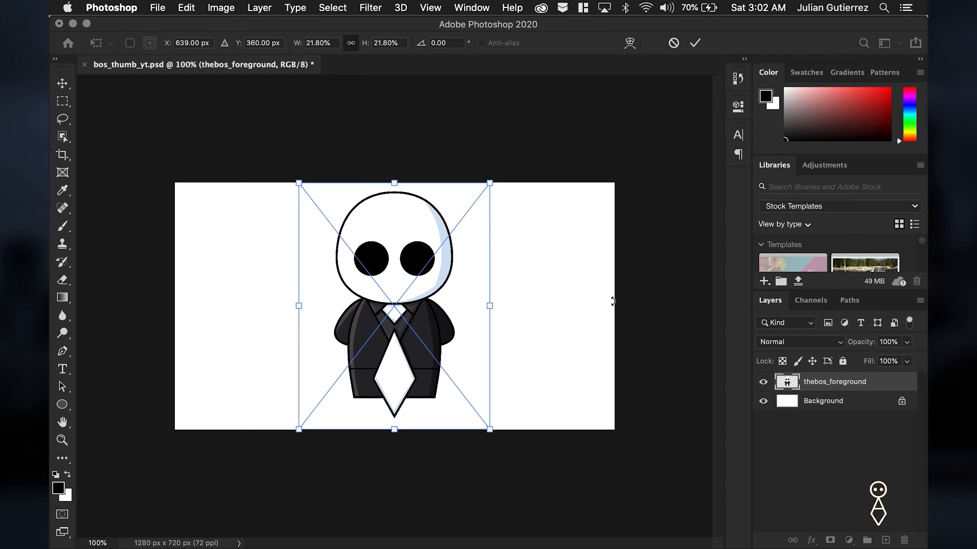
Step: Move the character to X 918 px, commit its placement, and shift it closer to the canvas's right edge
left_click_drag(433, 265, 529, 263)
left_click_drag(585, 306, 479, 306)
key("super+z")
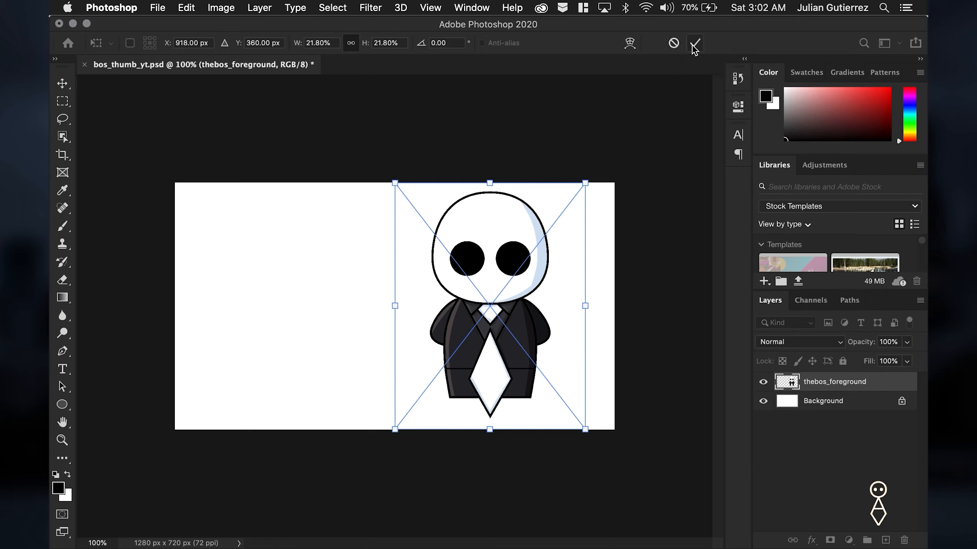
left_click(694, 42)
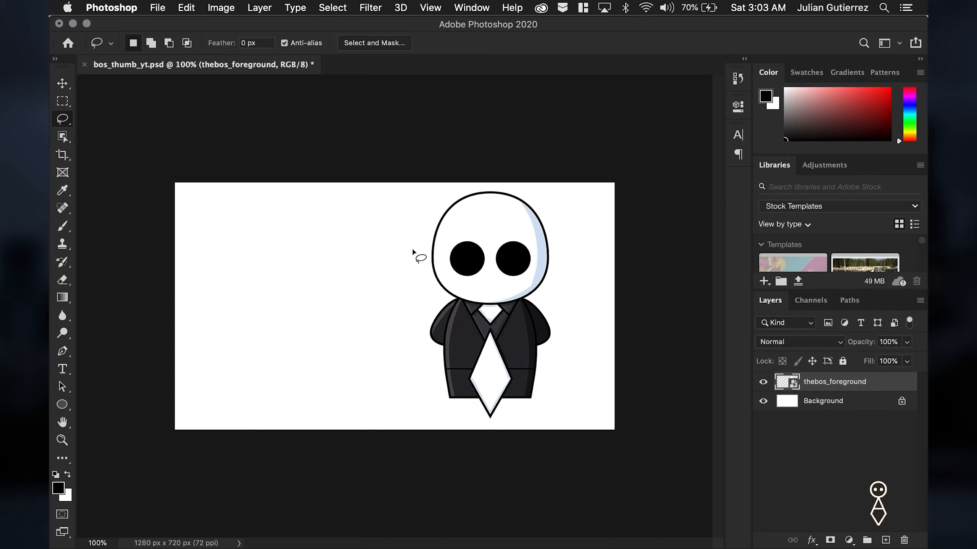
left_click(64, 86)
left_click_drag(508, 264, 547, 256)
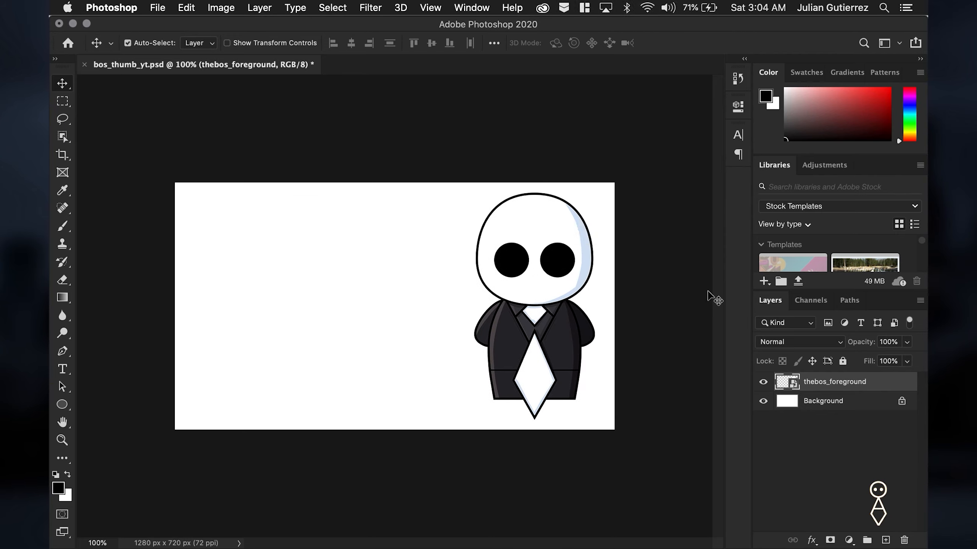
Step: Place boslabs_background.jpg from the Desktop as an embedded image and commit it
left_click(156, 7)
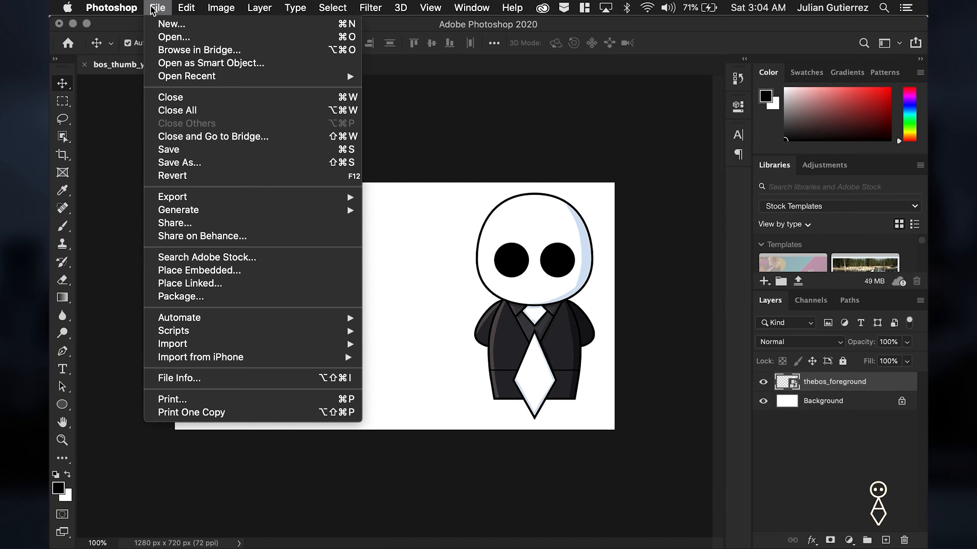
left_click(227, 272)
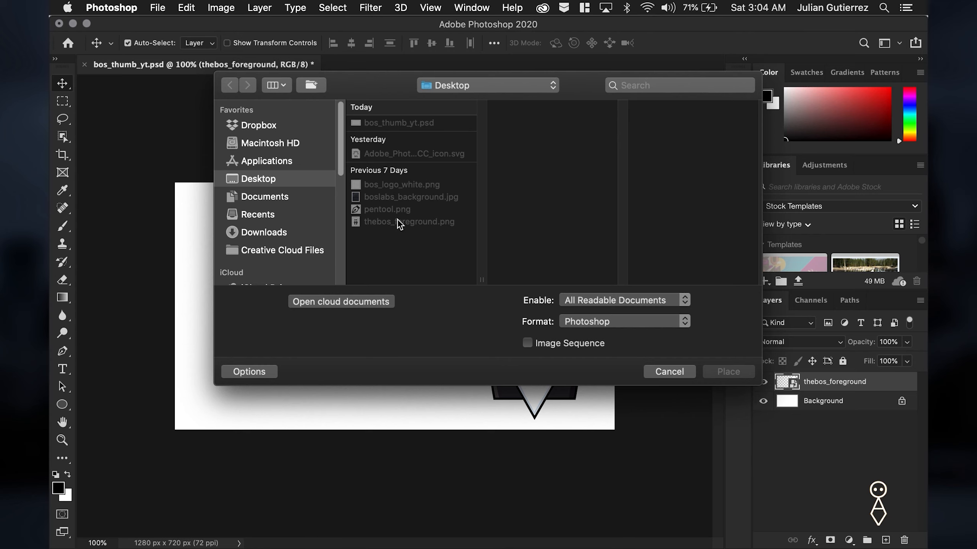
double_click(416, 196)
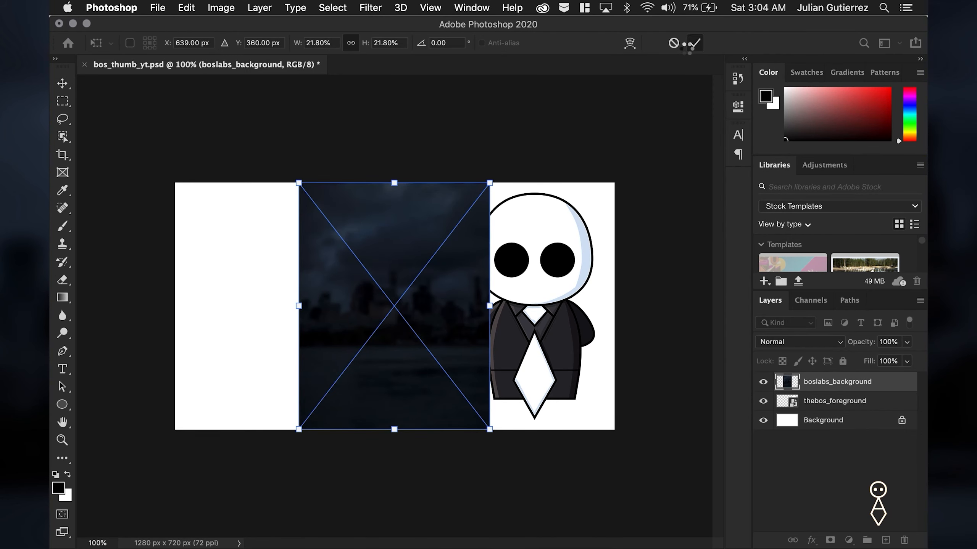
left_click(694, 43)
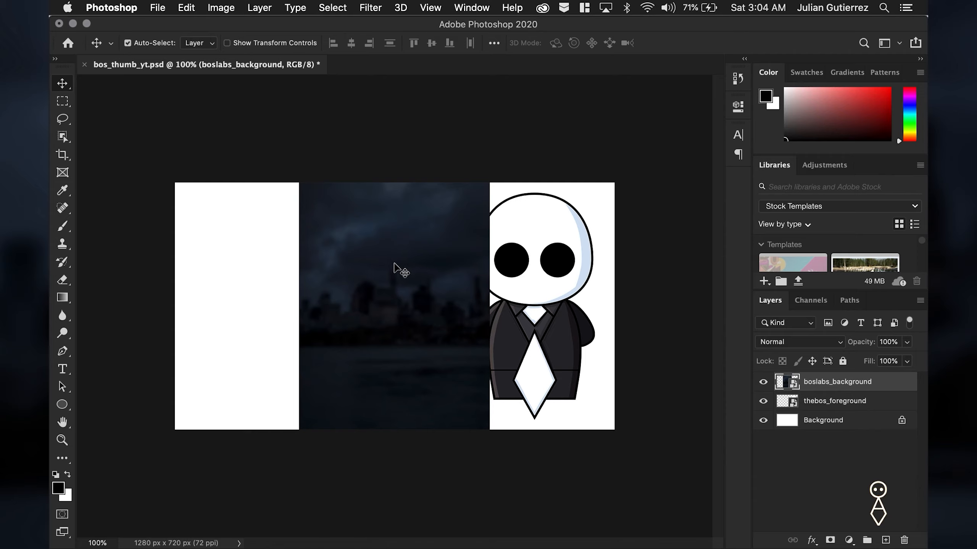
Step: Scale the boslabs_background layer proportionally from its centre to about 51% with Free Transform so it covers the whole canvas
left_click(188, 9)
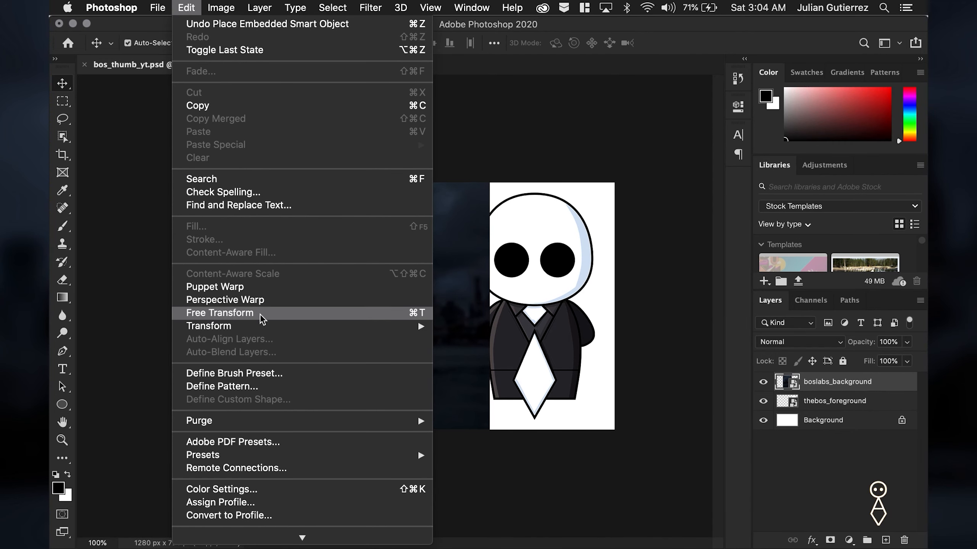
left_click(409, 315)
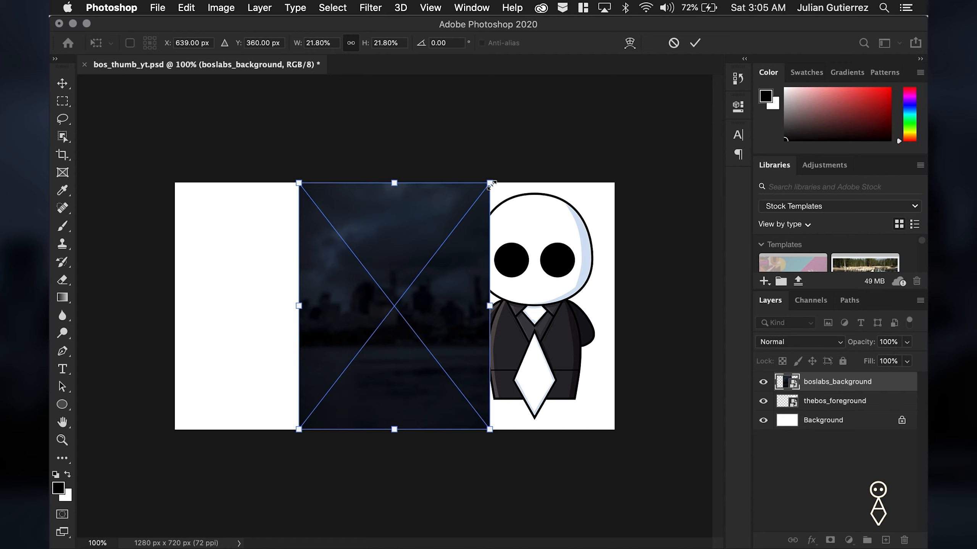
left_click_drag(490, 184, 683, 69)
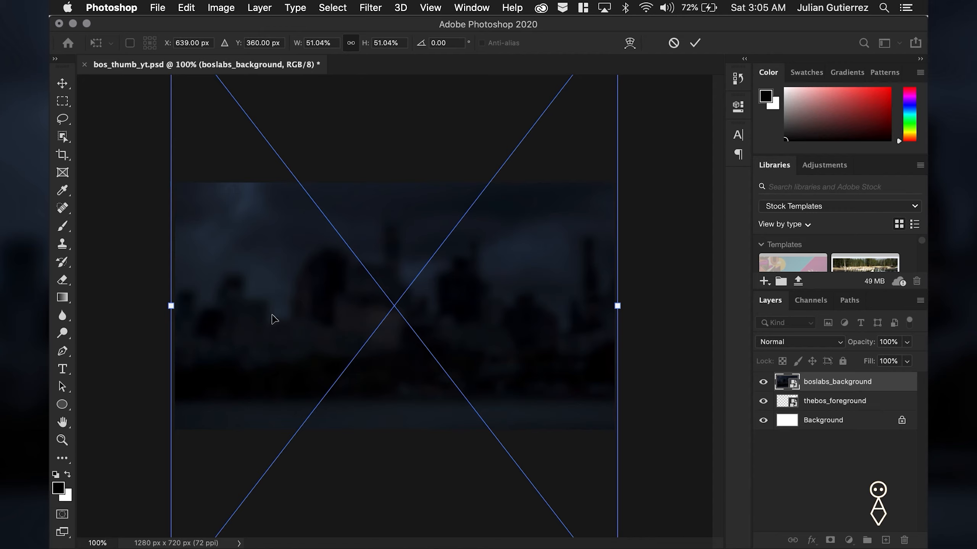
Step: Examine the city background on the canvas at 200%, fit-screen, fill-screen and 100% magnification
left_click(64, 443)
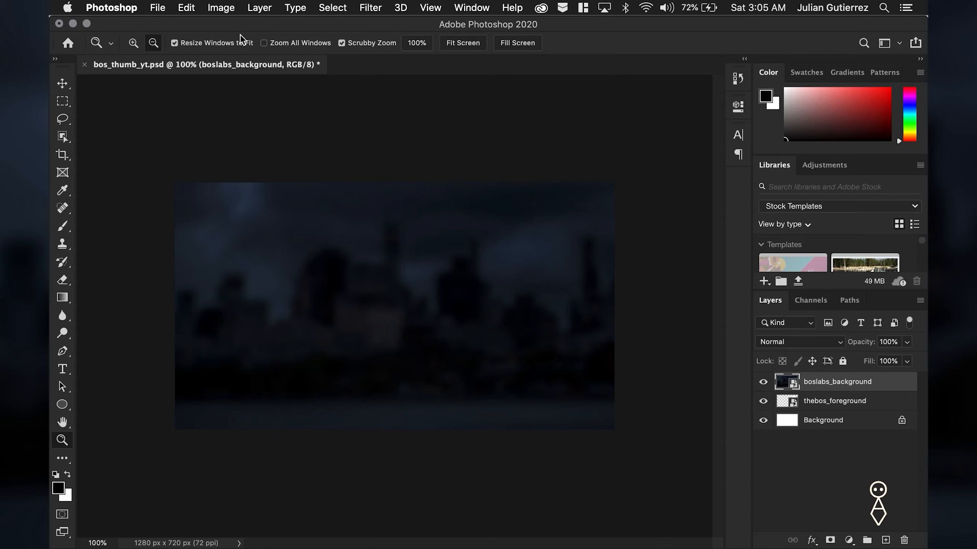
left_click(134, 43)
left_click(392, 307)
left_click(153, 43)
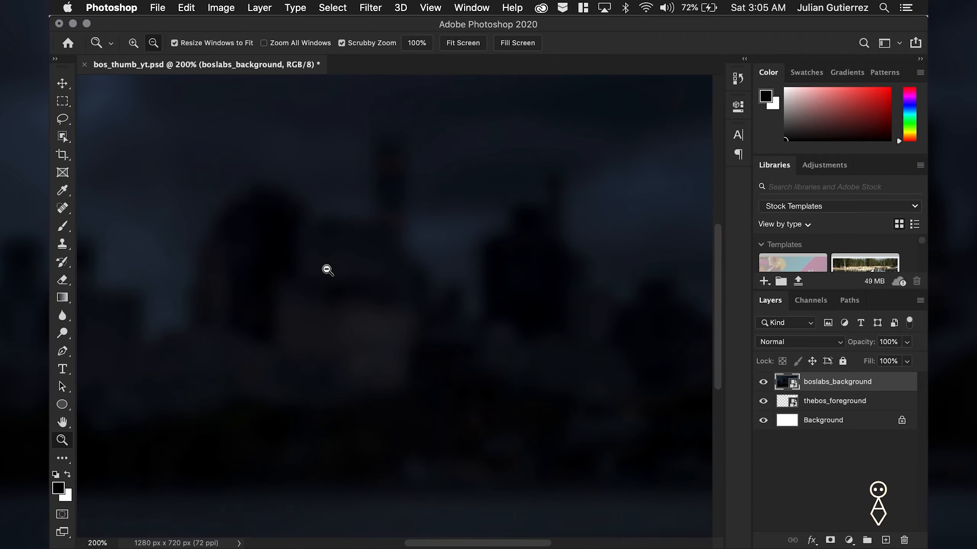
left_click(405, 327)
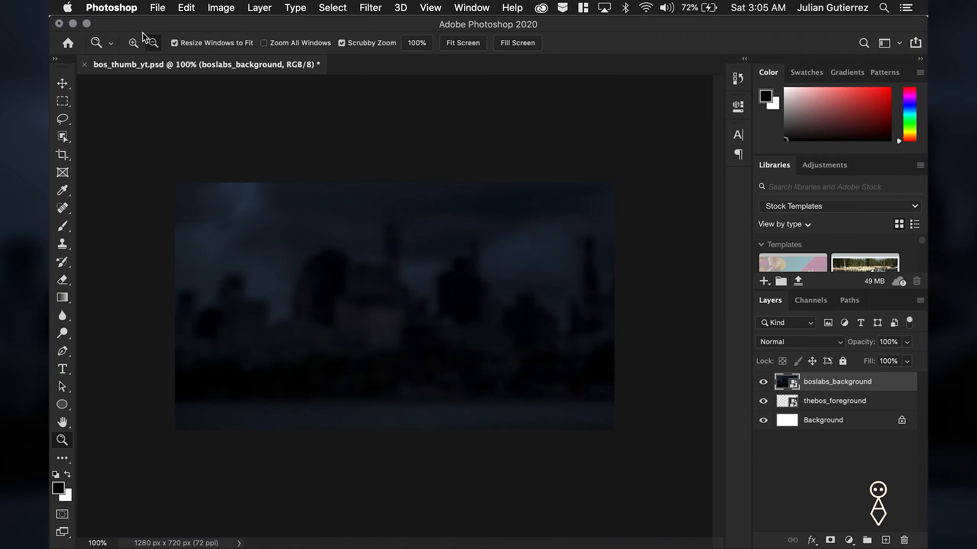
left_click(137, 42)
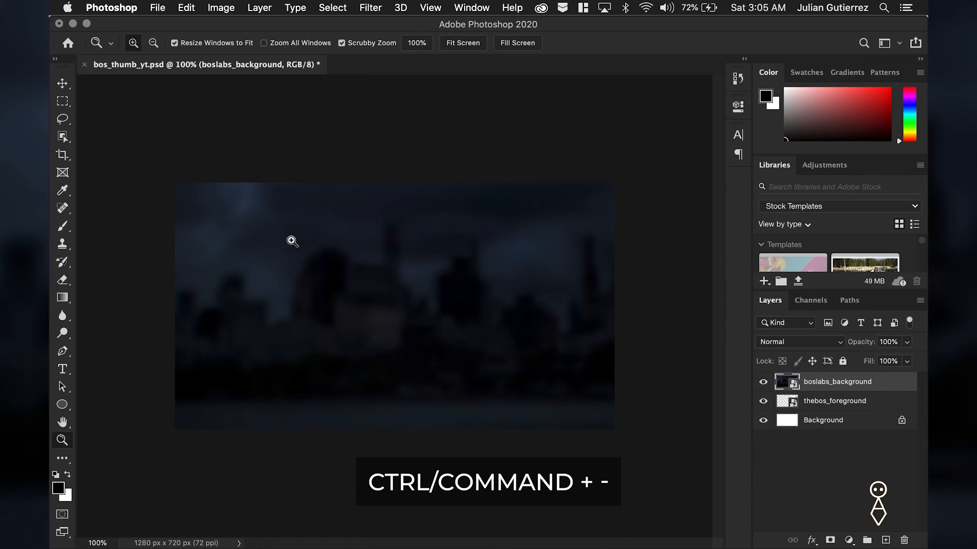
key("super+equal")
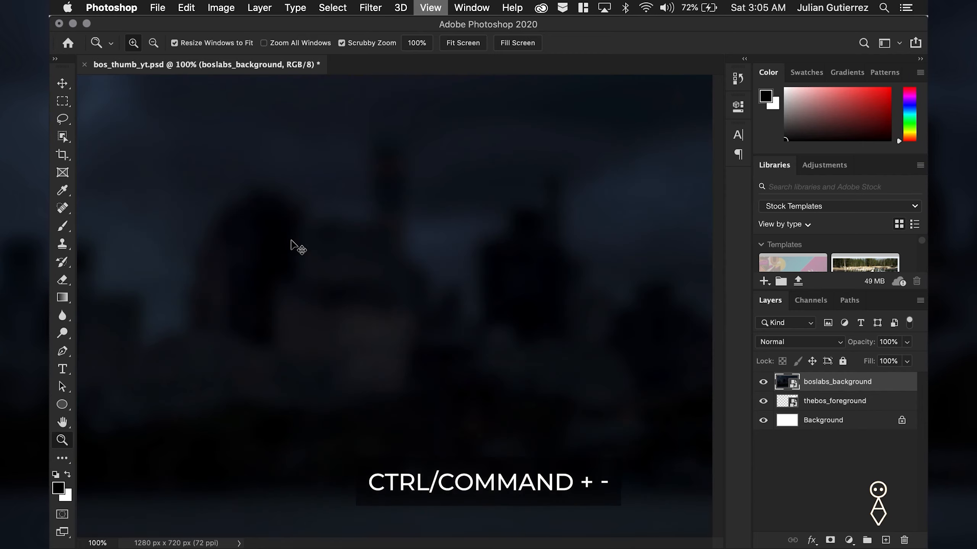
key("super+minus")
key("super+equal")
key("super+equal")
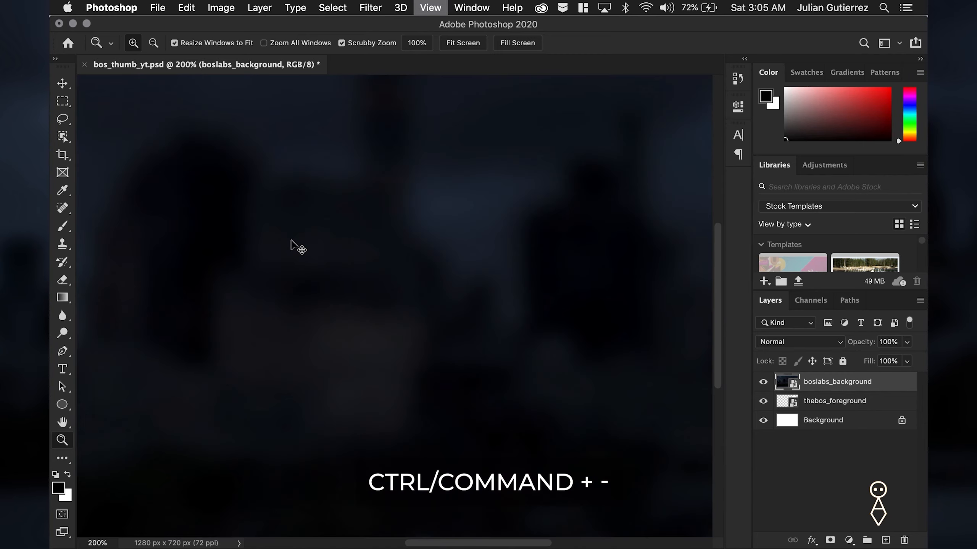
key("super+minus")
key("super+minus")
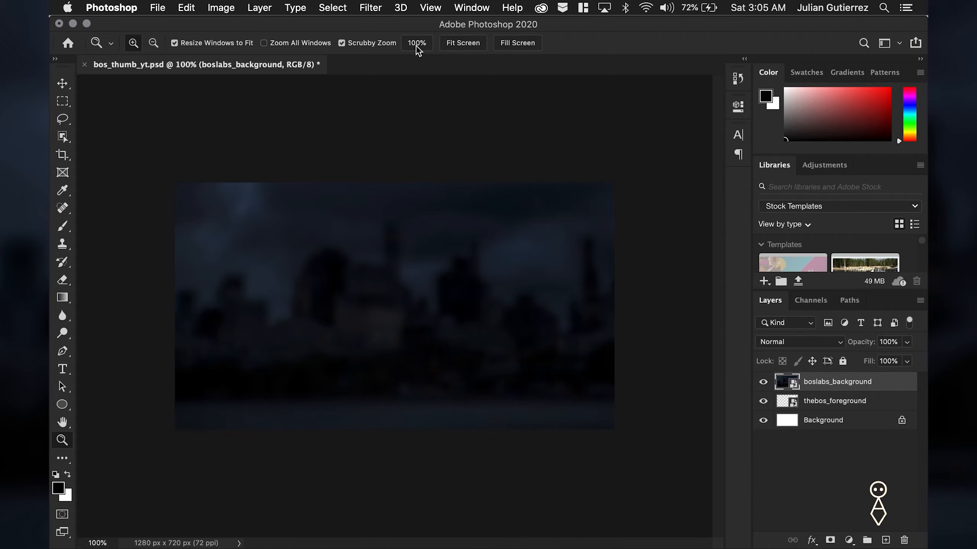
left_click(454, 47)
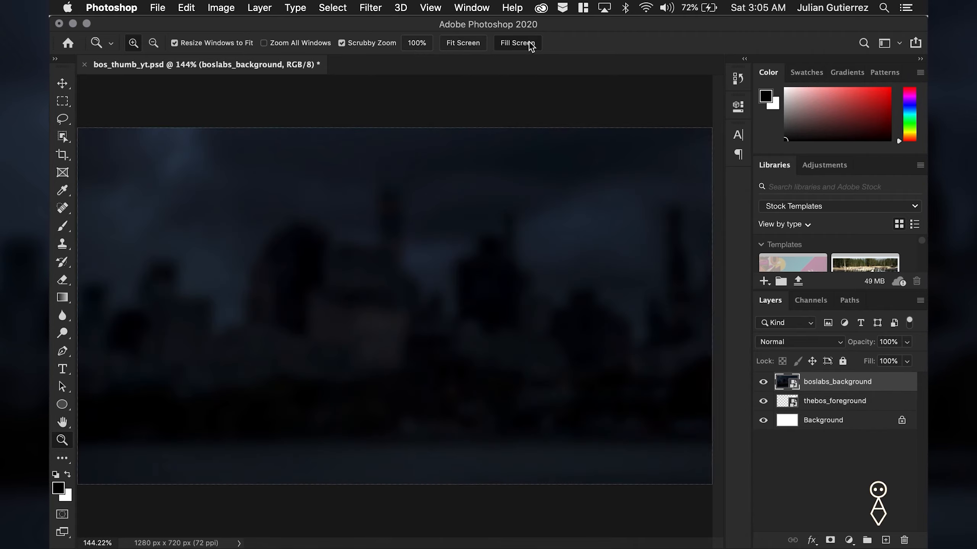
left_click(508, 42)
left_click(419, 45)
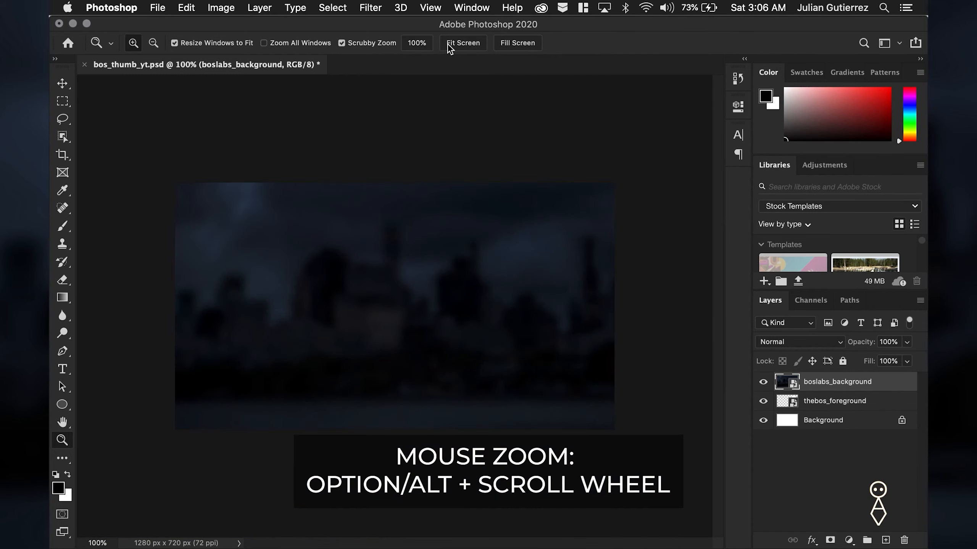
Step: Inspect the scaled background's full extent beyond the canvas with Free Transform at 66.67% zoom
left_click(62, 83)
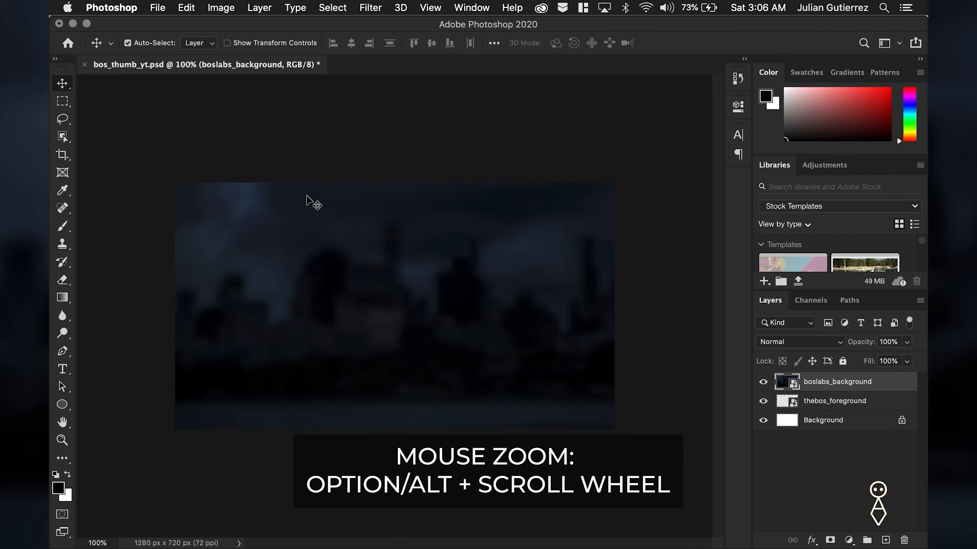
scroll(306, 196, "down", 1)
key("super+t")
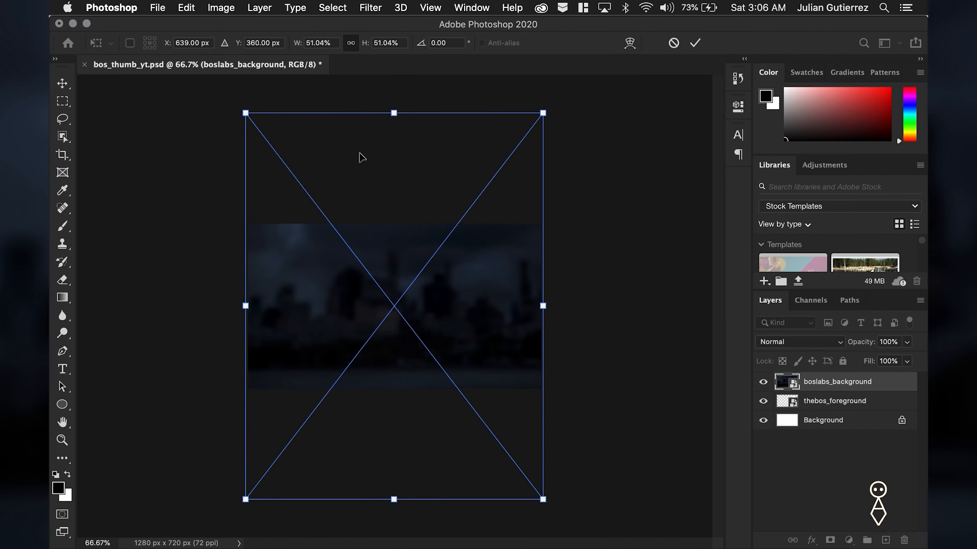
left_click(695, 43)
Step: Move the thebos_foreground layer above boslabs_background in the layer stack
left_click(449, 327)
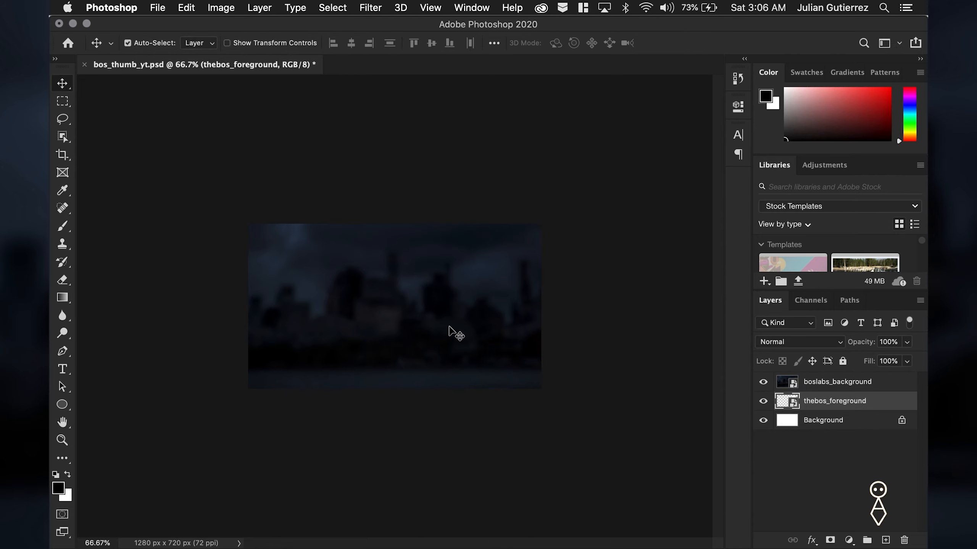
left_click_drag(846, 403, 847, 377)
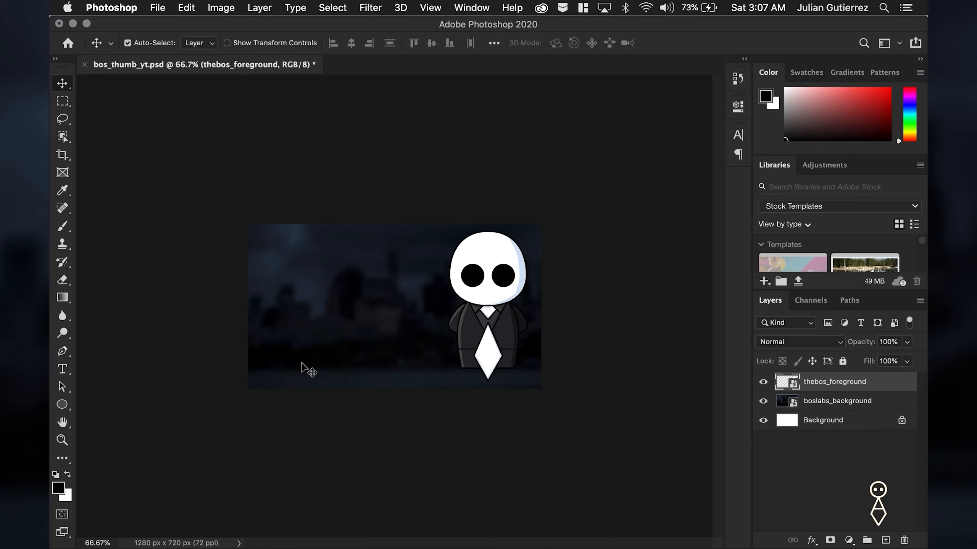
Step: Try placeholder text as a single line and as a paragraph text box beside the character, removing each one again
left_click(62, 369)
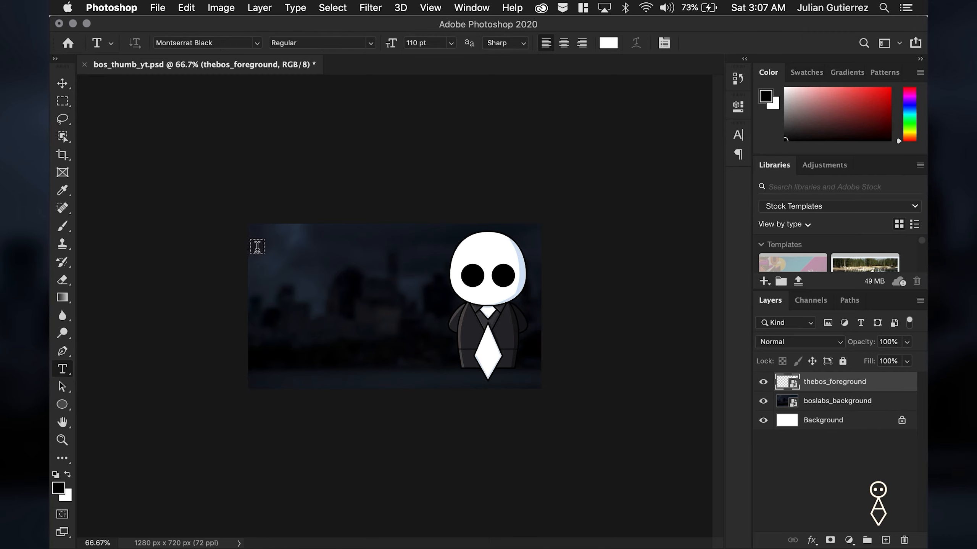
left_click(299, 271)
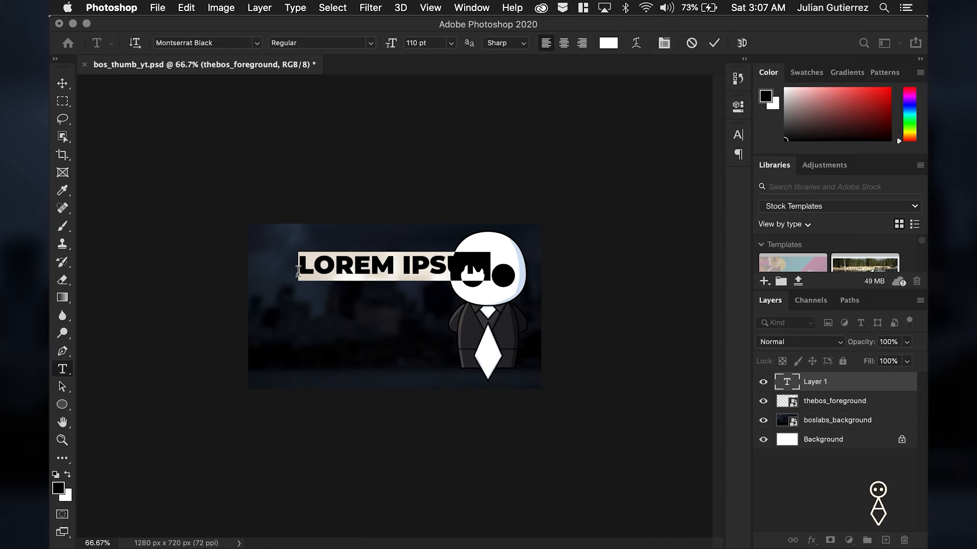
key("Escape")
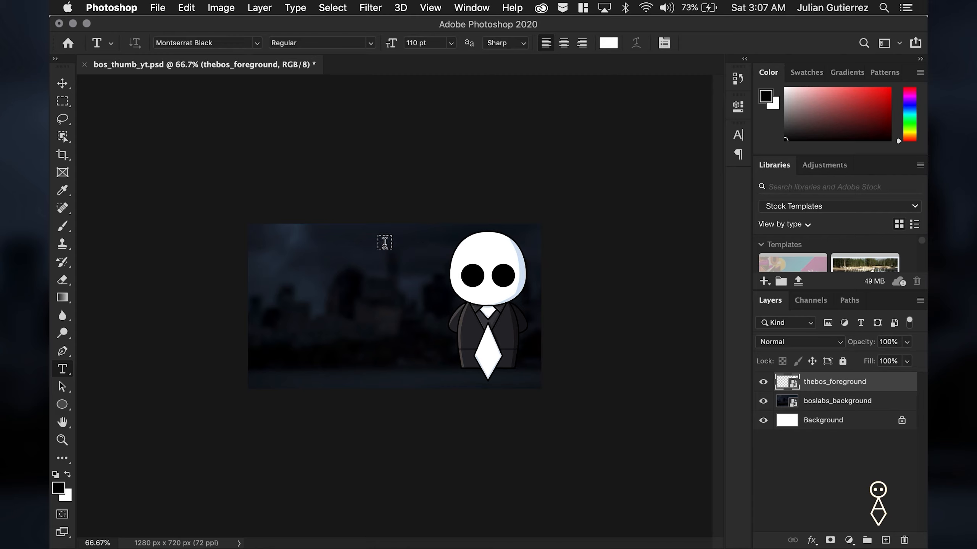
left_click_drag(289, 241, 422, 339)
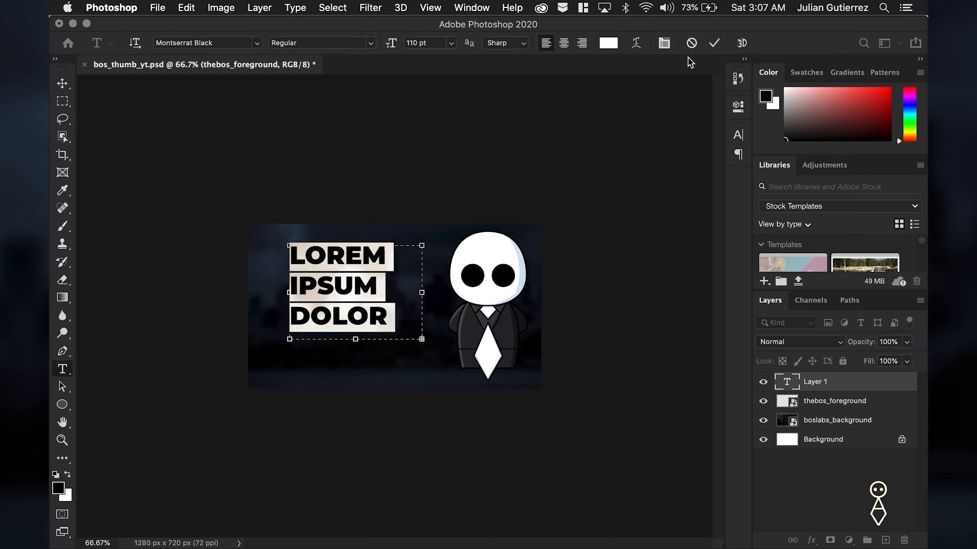
left_click(714, 43)
key("super+z")
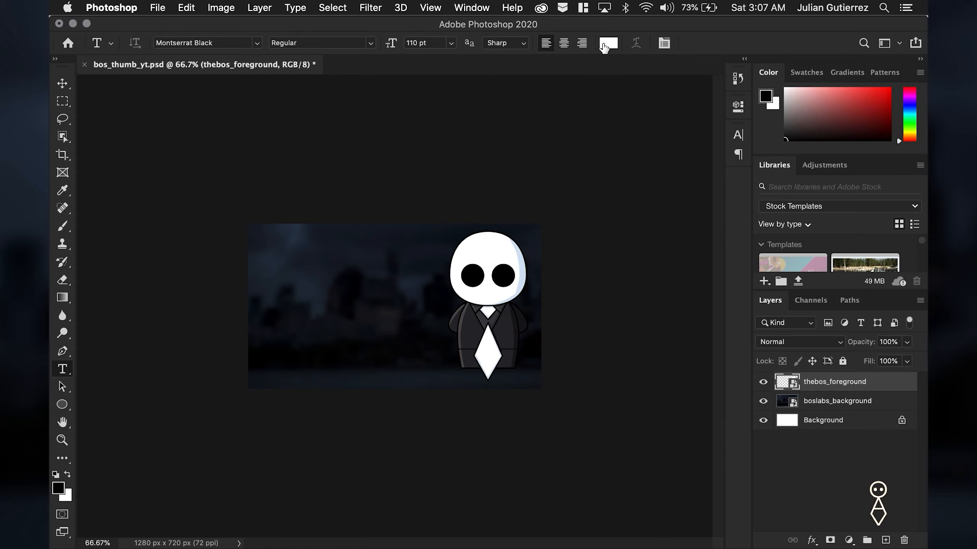
Step: Add a white LOREM IPSUM placeholder text line in Montserrat Black at 110 pt across the middle of the canvas
left_click(305, 289)
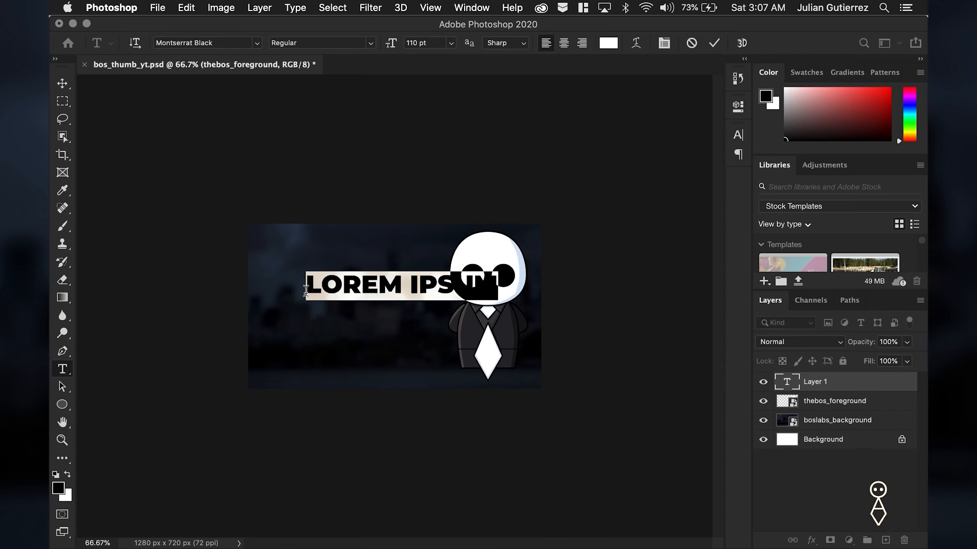
left_click(715, 43)
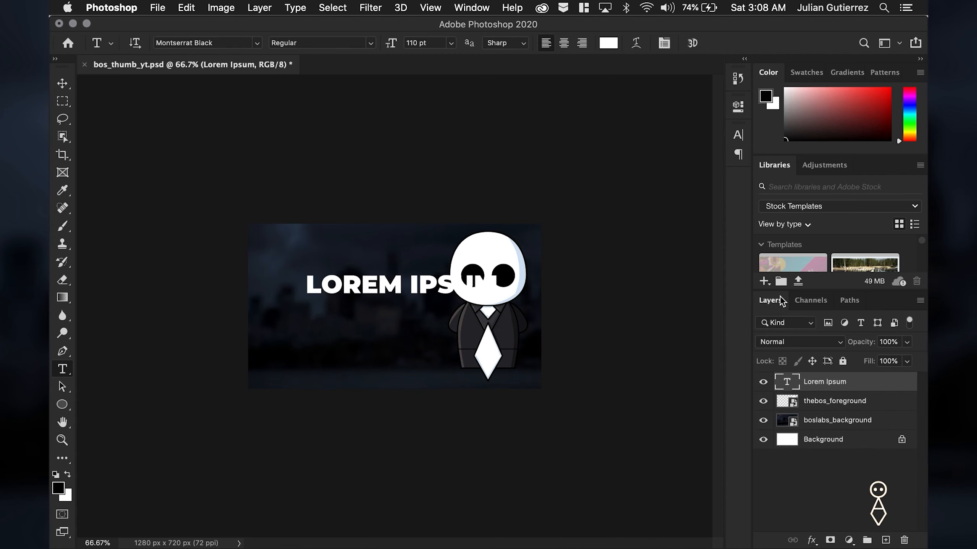
double_click(787, 384)
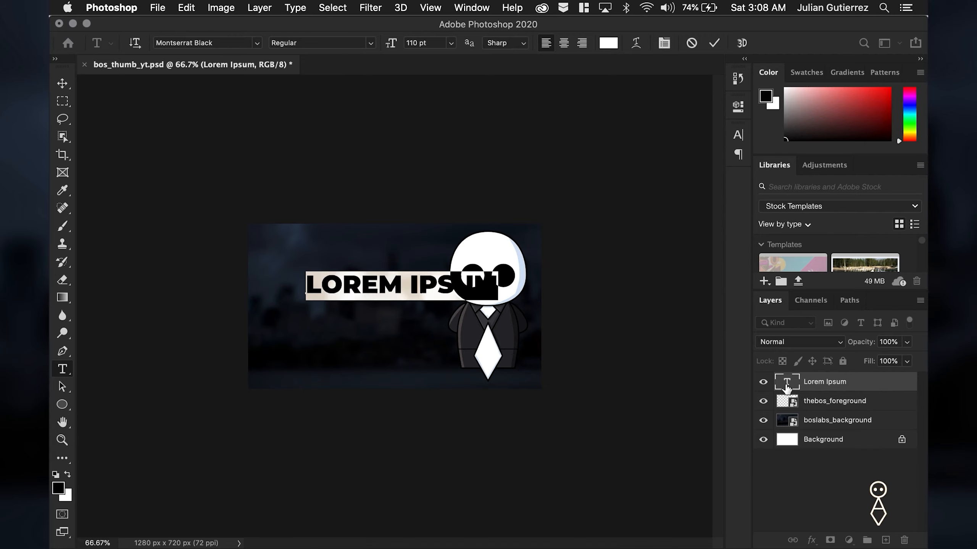
left_click(714, 42)
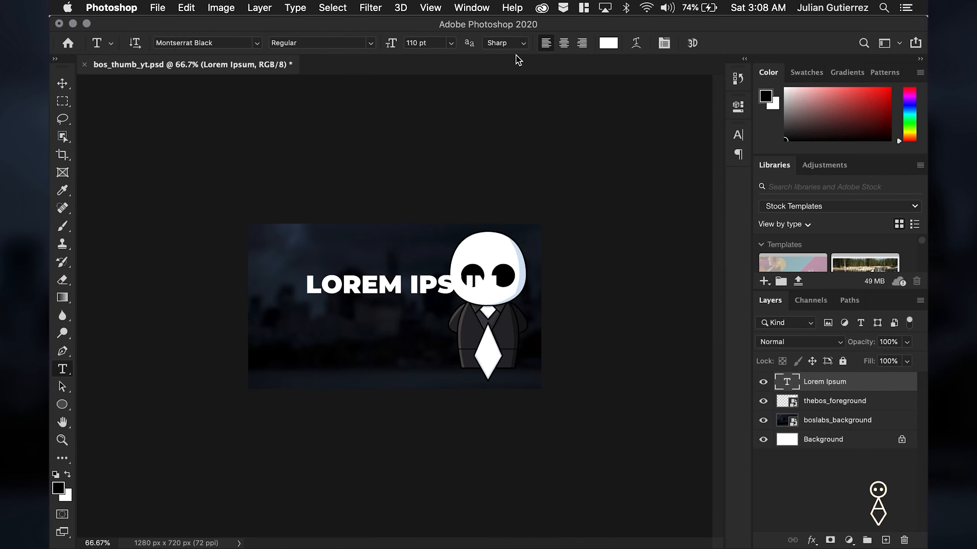
left_click(609, 43)
left_click(483, 200)
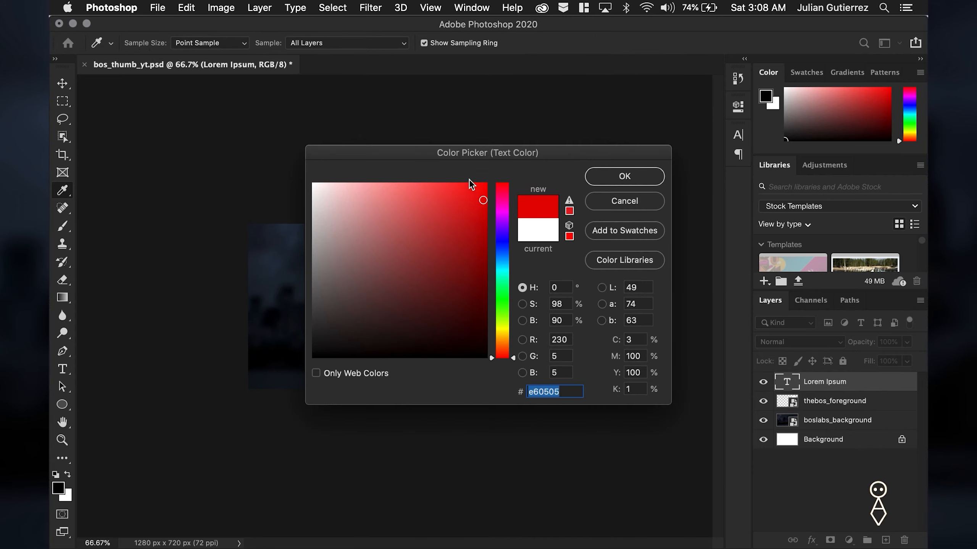
left_click_drag(473, 154, 589, 121)
left_click_drag(552, 194, 549, 249)
left_click(723, 174)
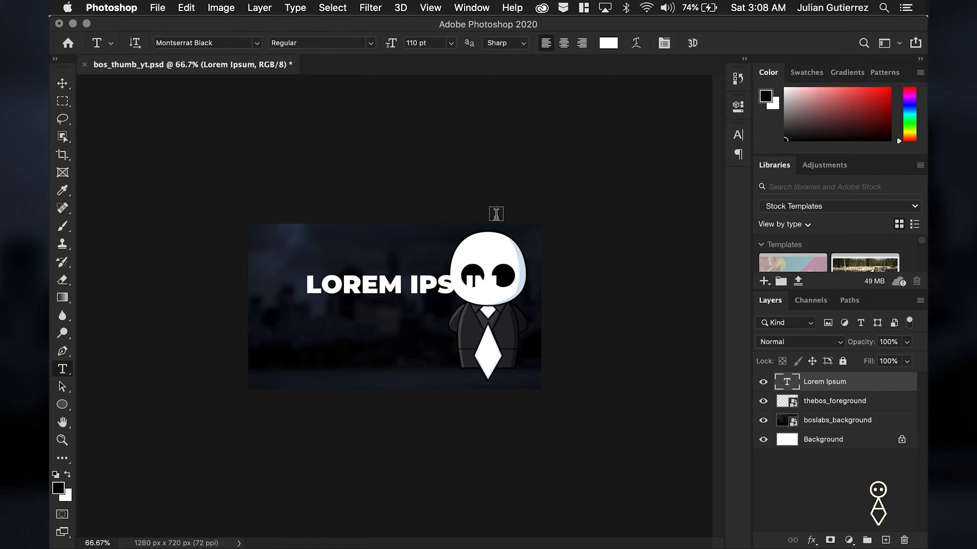
left_click(664, 42)
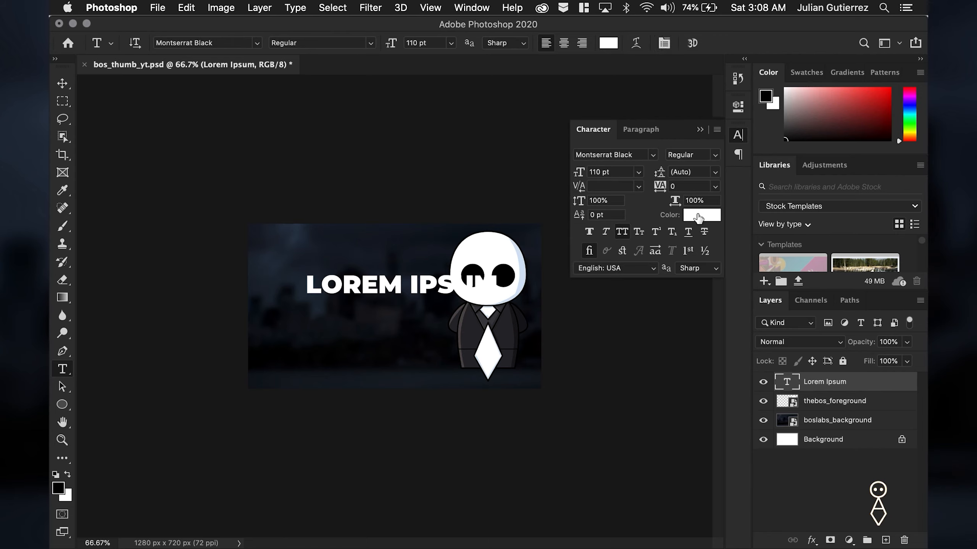
left_click(704, 216)
left_click(600, 185)
left_click(586, 155)
left_click_drag(622, 128, 777, 84)
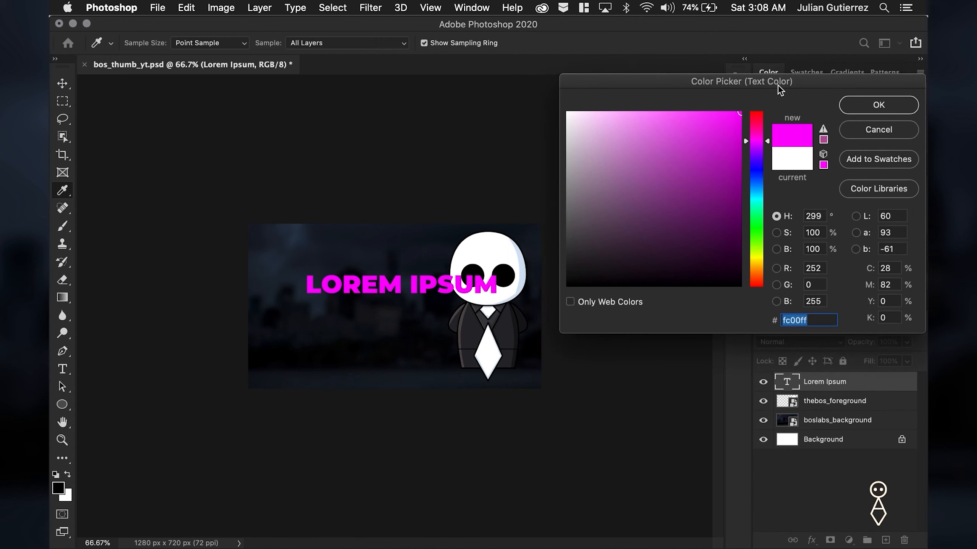
left_click(858, 131)
Step: Replace the placeholder with the three-line title GETTING / STARTED WITH / PHOTOSHOP and move it beside the character
left_click(63, 86)
left_click_drag(394, 282, 354, 326)
double_click(787, 386)
type("GETTING")
key("Return")
type("STARTED WITH")
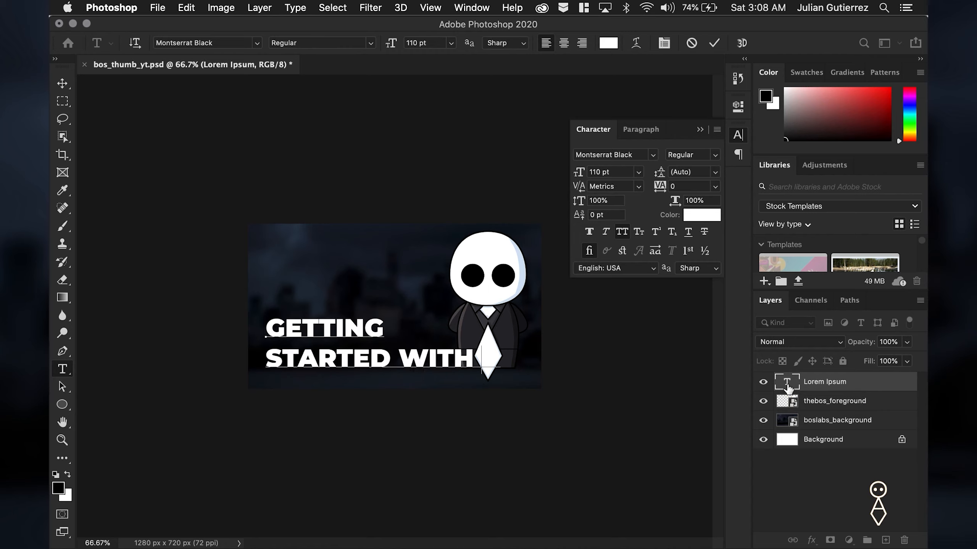
key("Return")
type("PHOTOSHOP")
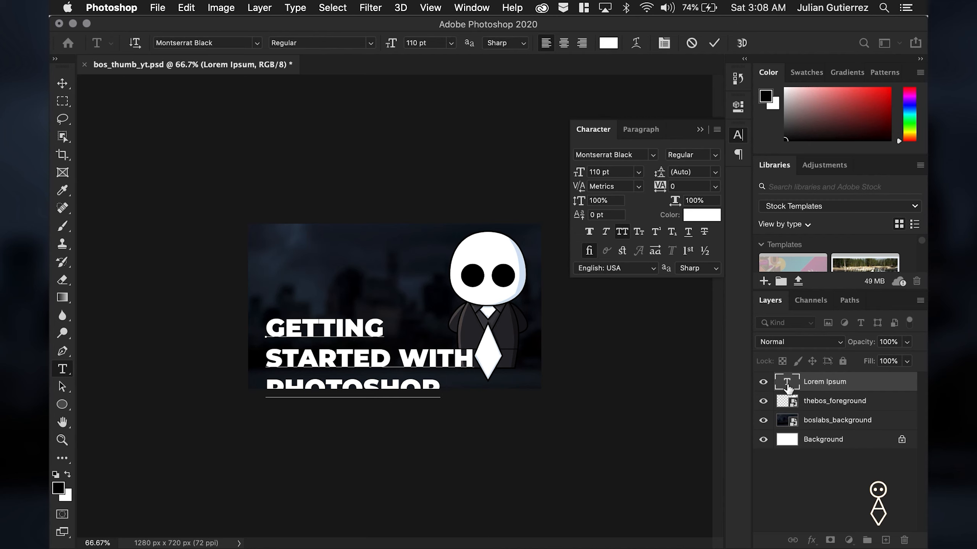
left_click(714, 44)
key("v")
left_click_drag(353, 330, 345, 286)
Step: Add the subtitle MAKING A SIMPLE THUMBNAIL below the title in Montserrat Regular at 36 pt
left_click(62, 369)
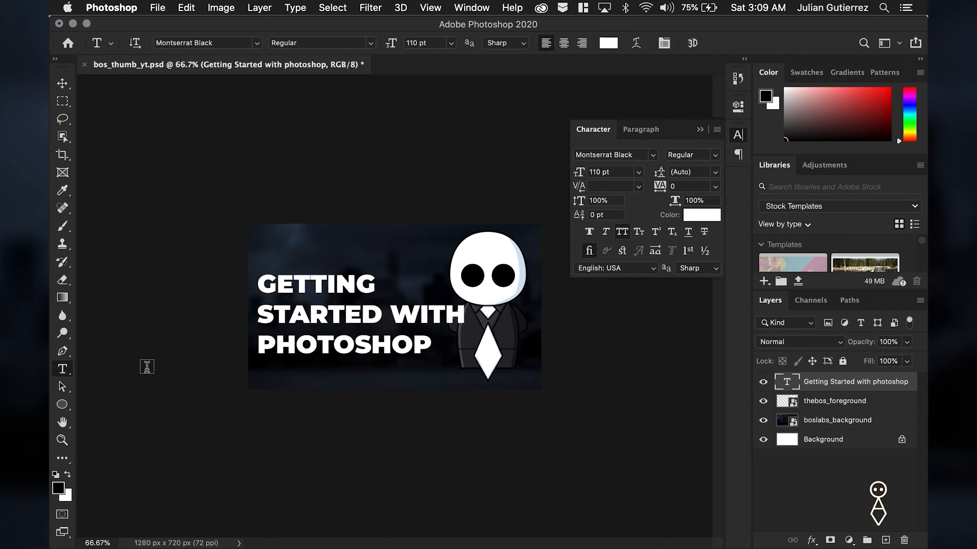
left_click(262, 375)
left_click(638, 172)
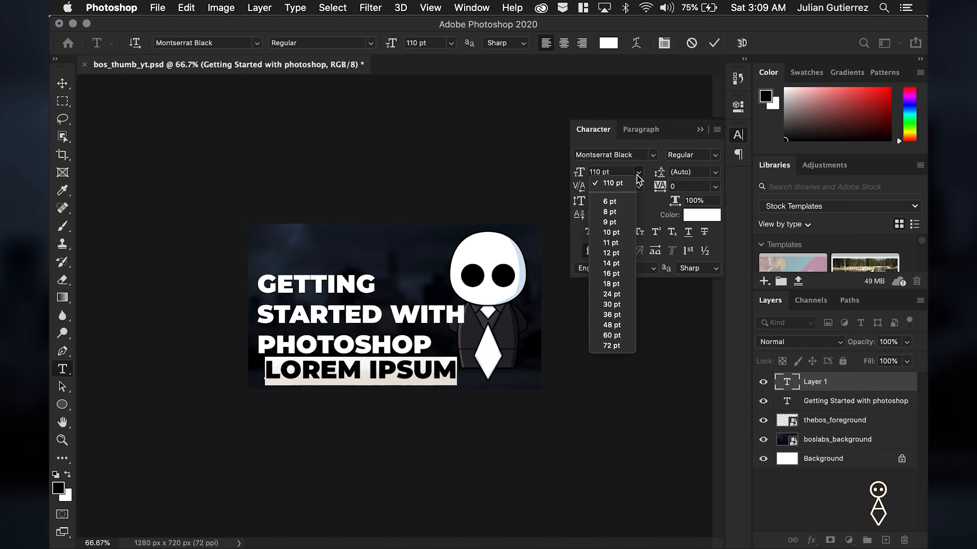
left_click(612, 315)
left_click(616, 157)
key("Right")
key("BackSpace")
key("BackSpace")
key("BackSpace")
key("BackSpace")
key("BackSpace")
type("re")
left_click(632, 194)
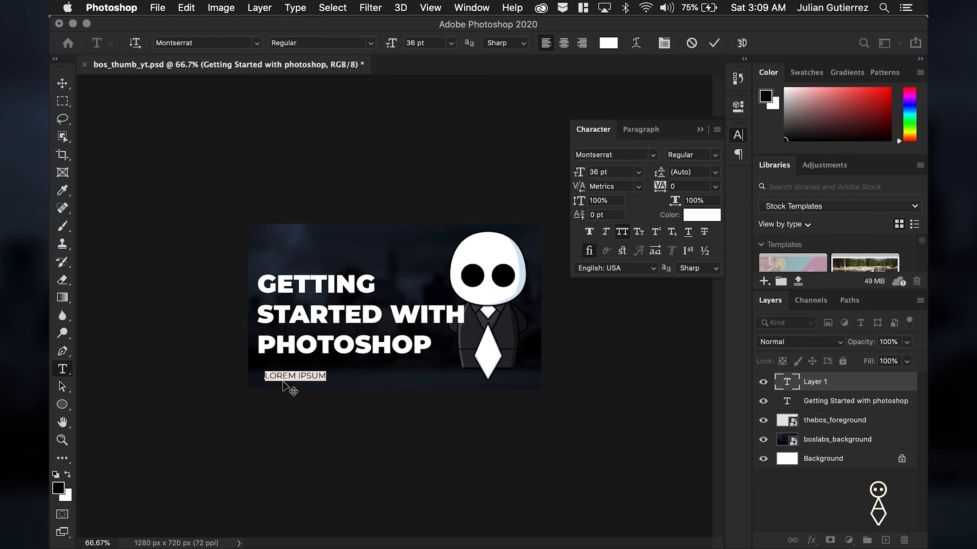
type("MAKING A SIMPLE THUMBNAIL")
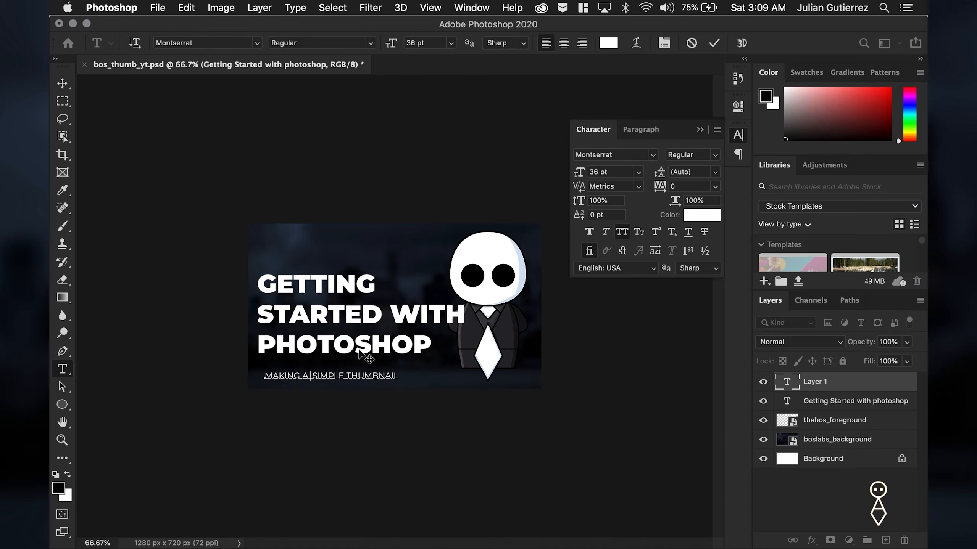
left_click(714, 42)
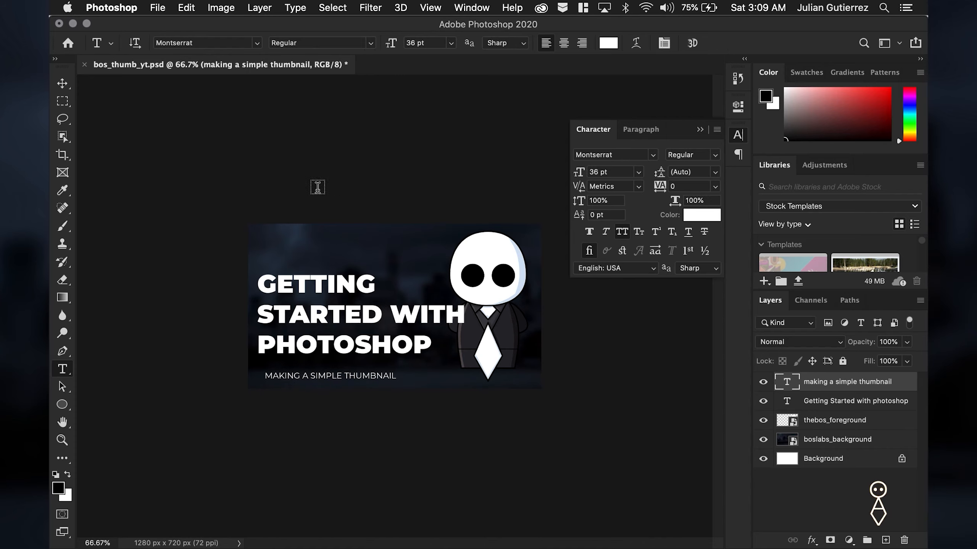
Step: Align the subtitle with the title's left edge and set its font size to 48 pt
left_click(62, 83)
left_click_drag(281, 381, 301, 370)
left_click(638, 172)
left_click(610, 337)
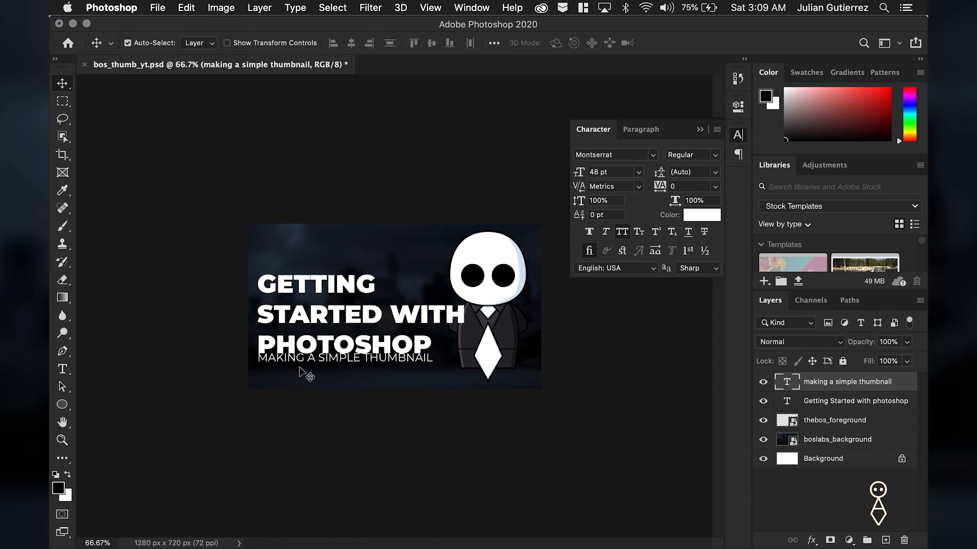
Step: Move the title up above the subtitle, set its font size to 100 pt and adjust its spacing to the subtitle
left_click_drag(333, 287, 330, 273)
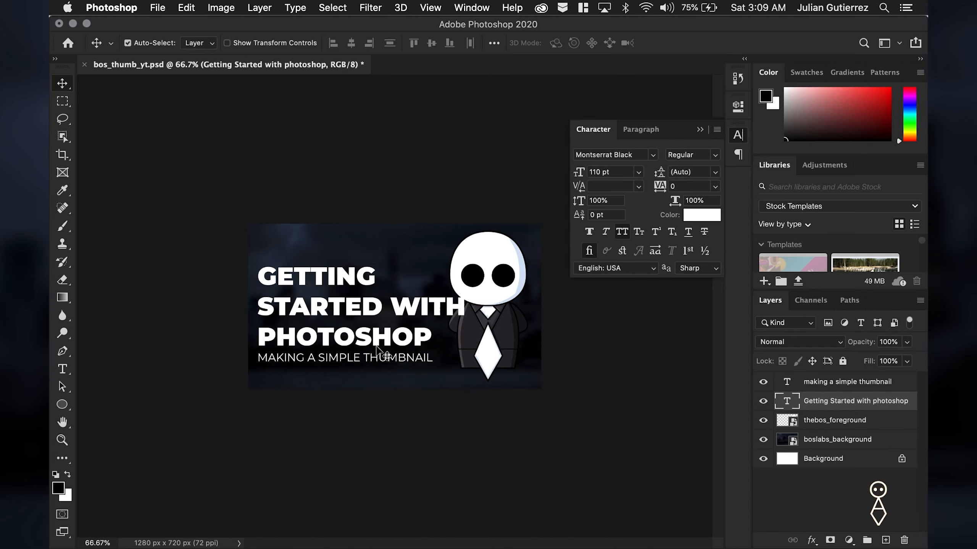
left_click(625, 171)
type("100")
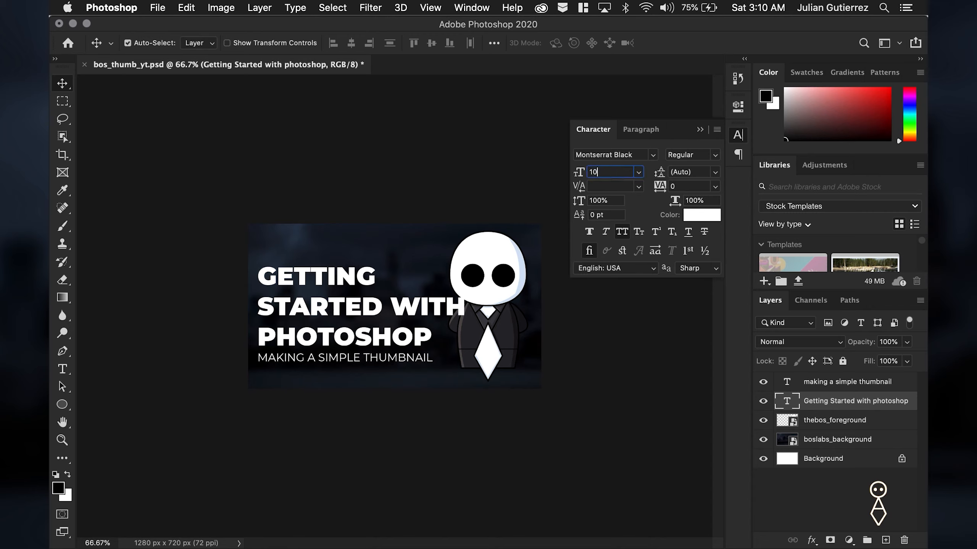
key("Return")
left_click_drag(345, 280, 345, 282)
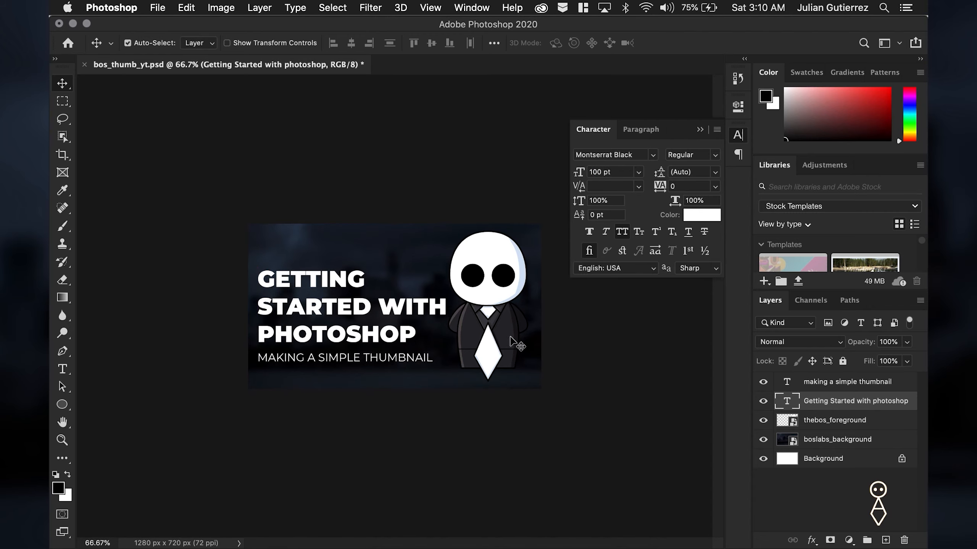
Step: Place Adobe_Photoshop_CC_icon.svg from the Desktop as an embedded file and move it to the canvas's upper-left corner
left_click(157, 8)
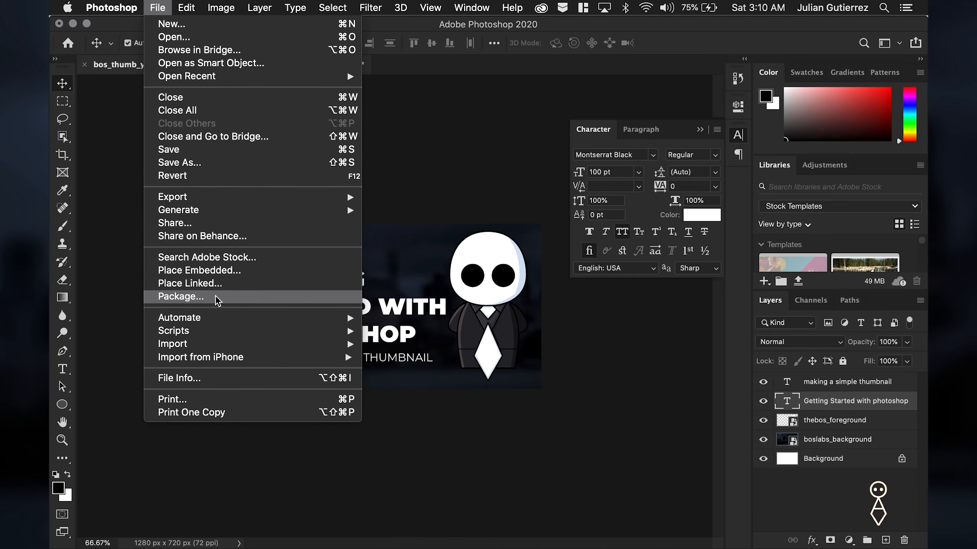
left_click(221, 273)
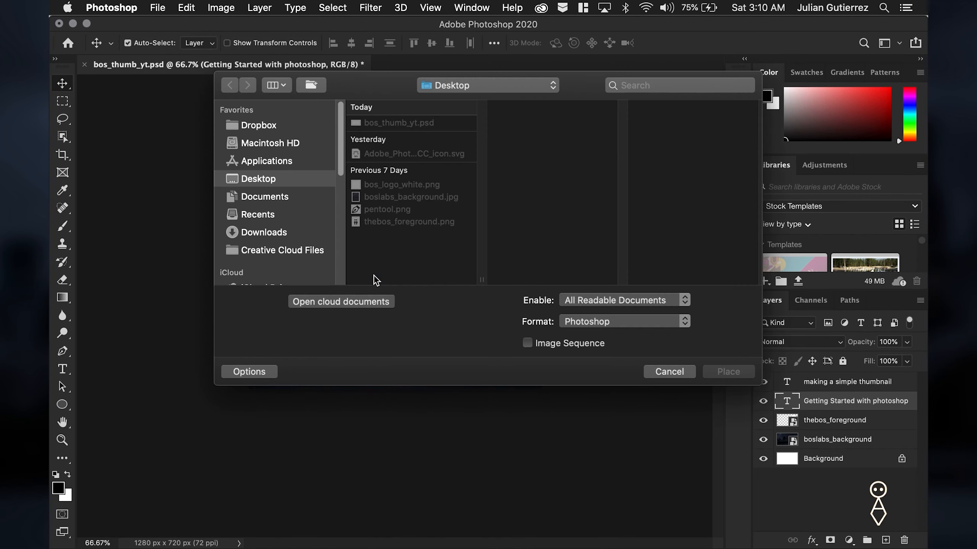
double_click(407, 154)
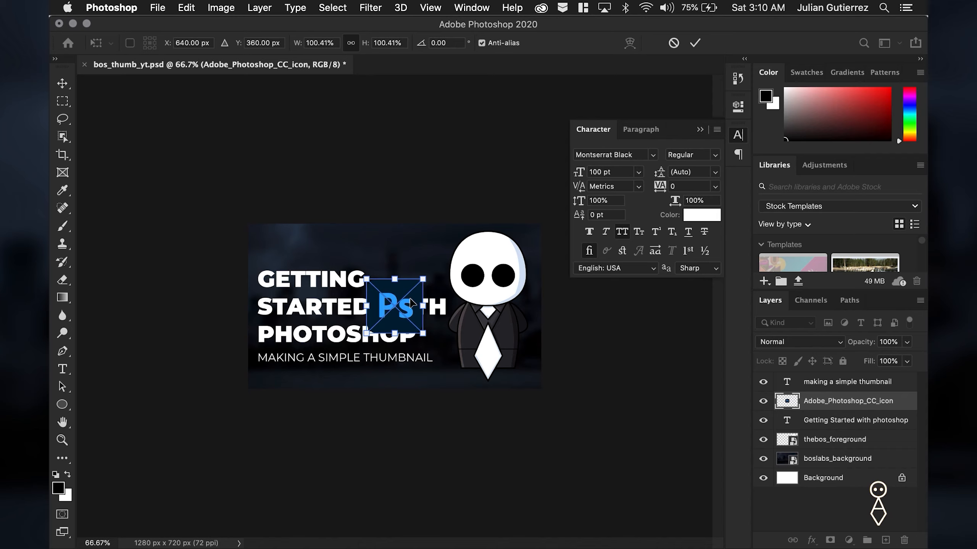
left_click_drag(410, 303, 301, 247)
Step: Scale the Photoshop icon proportionally to about 55% from its upper-left corner, leaving clear space above the title
key("super+plus")
key("super+plus")
key("super+plus")
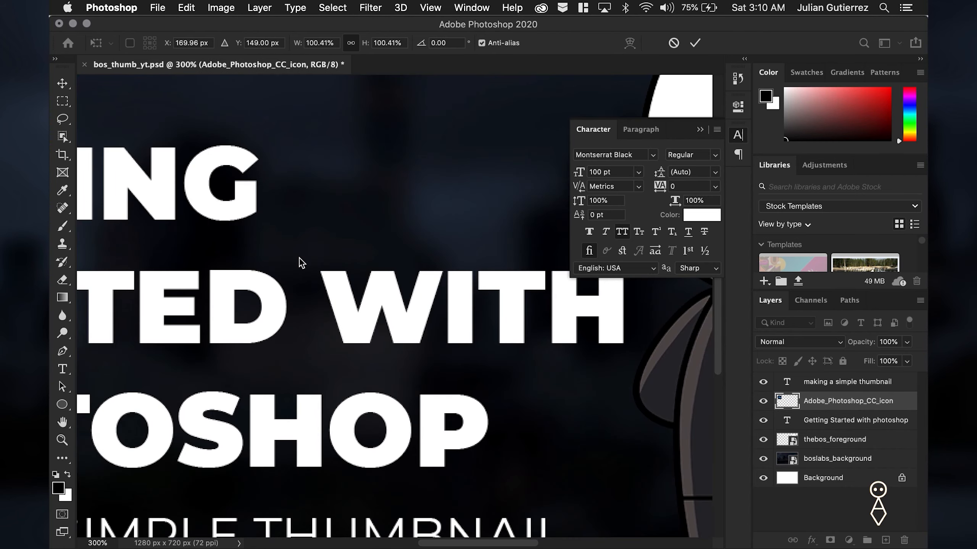
left_click_drag(170, 179, 586, 365)
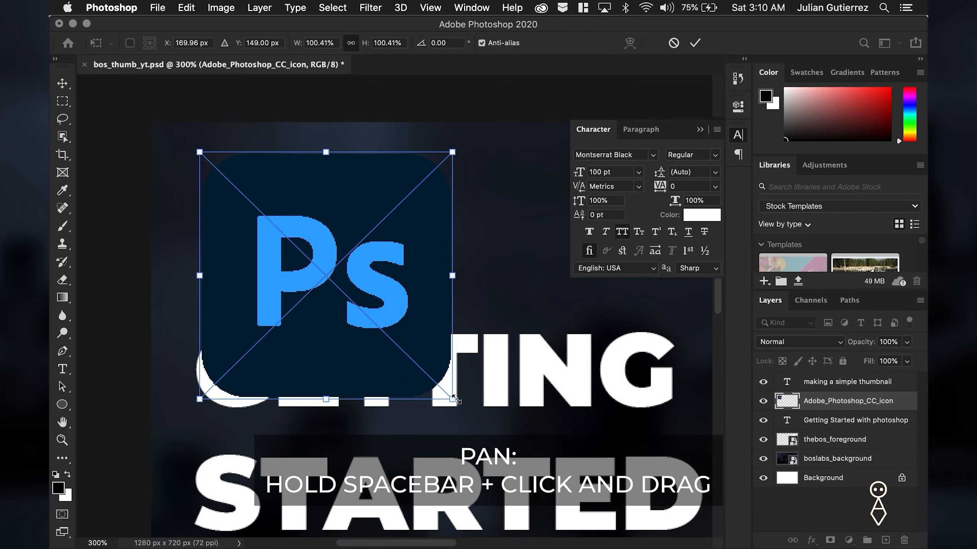
left_click_drag(450, 400, 353, 275)
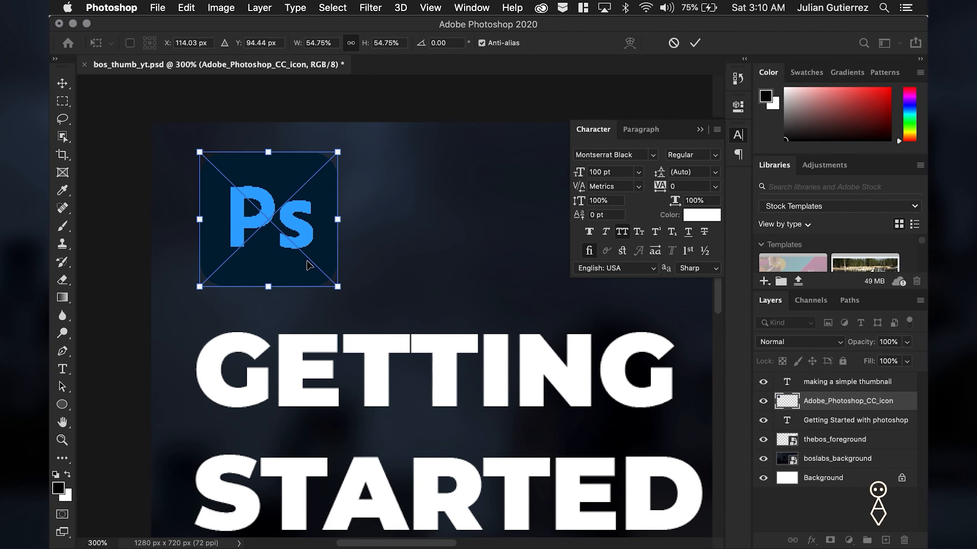
left_click(695, 46)
Step: Review the whole thumbnail composition at fit-screen and 100% magnification, with the Character settings collapsed
left_click_drag(458, 327, 446, 256)
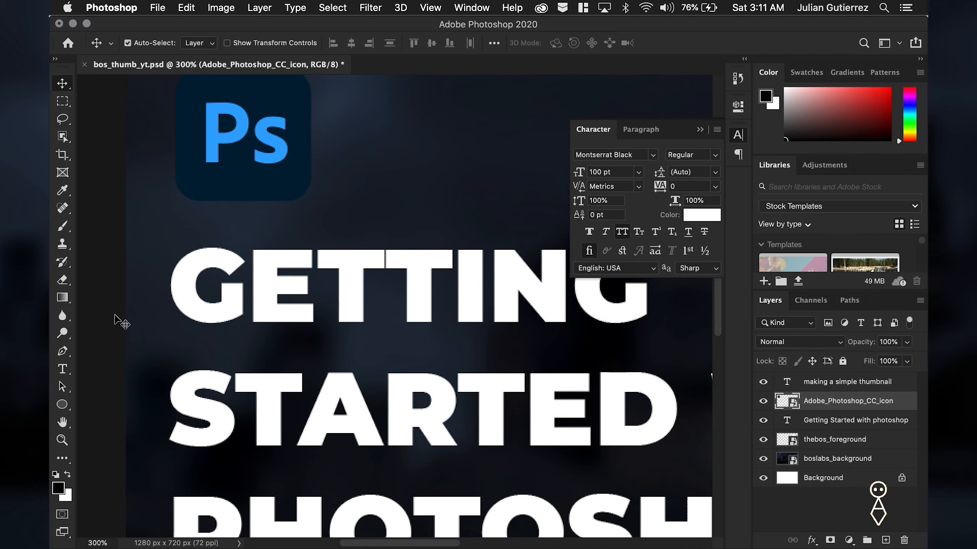
left_click(62, 440)
left_click(480, 47)
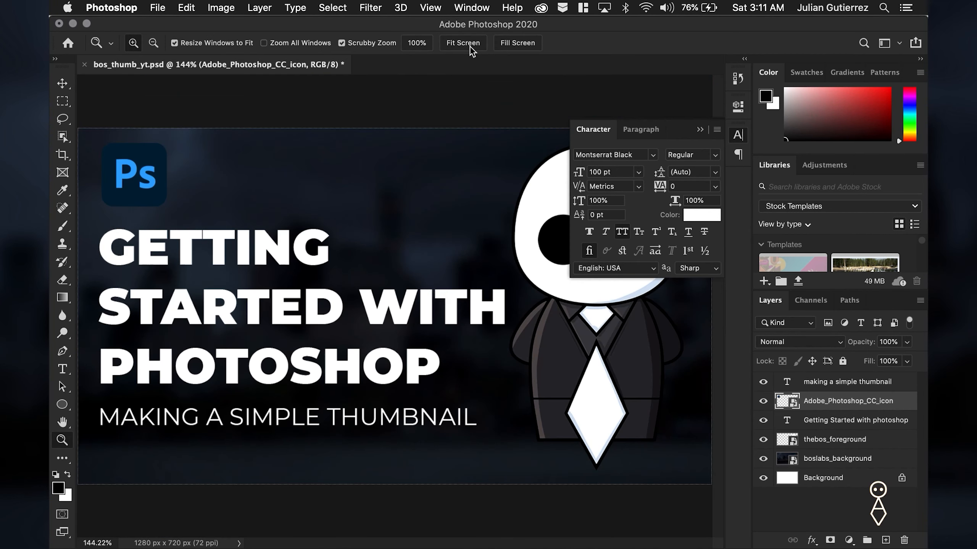
left_click(700, 130)
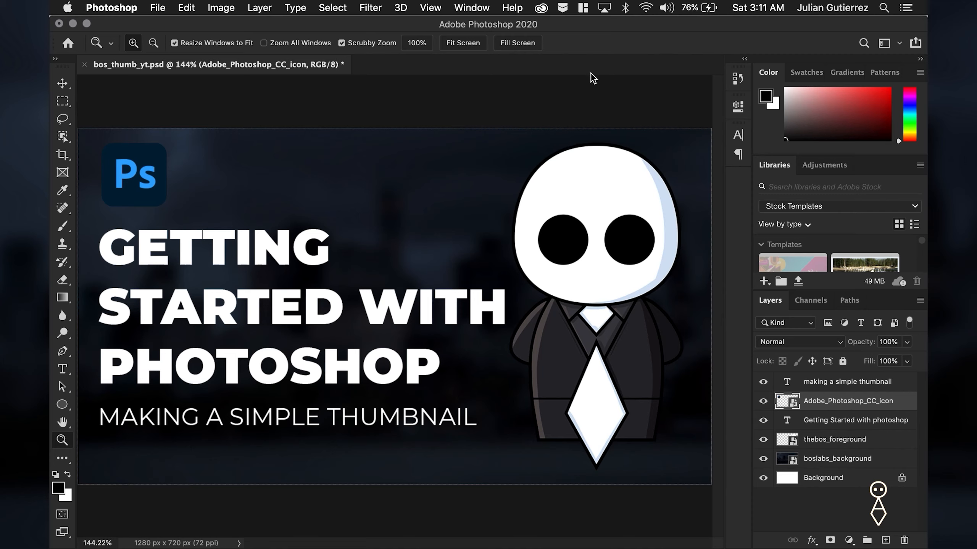
left_click(63, 83)
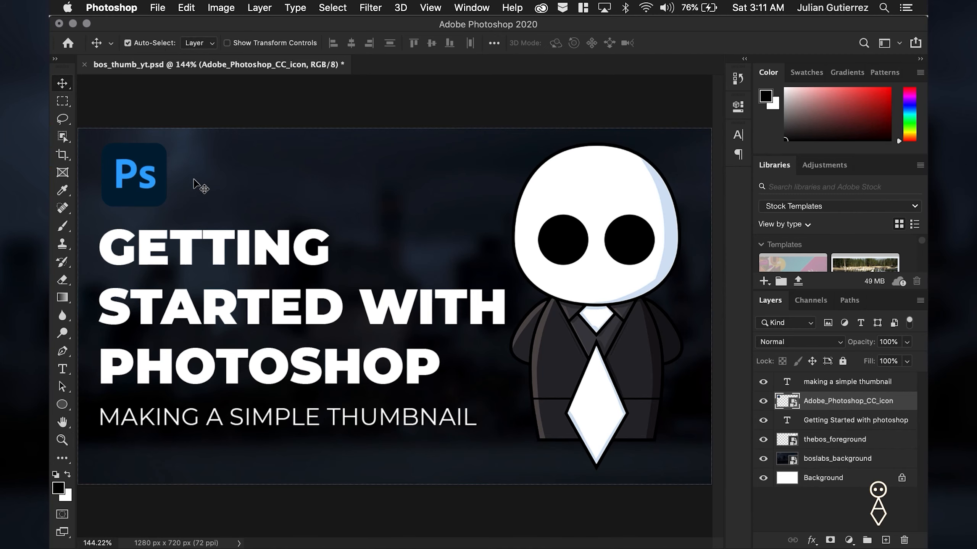
key("super+1")
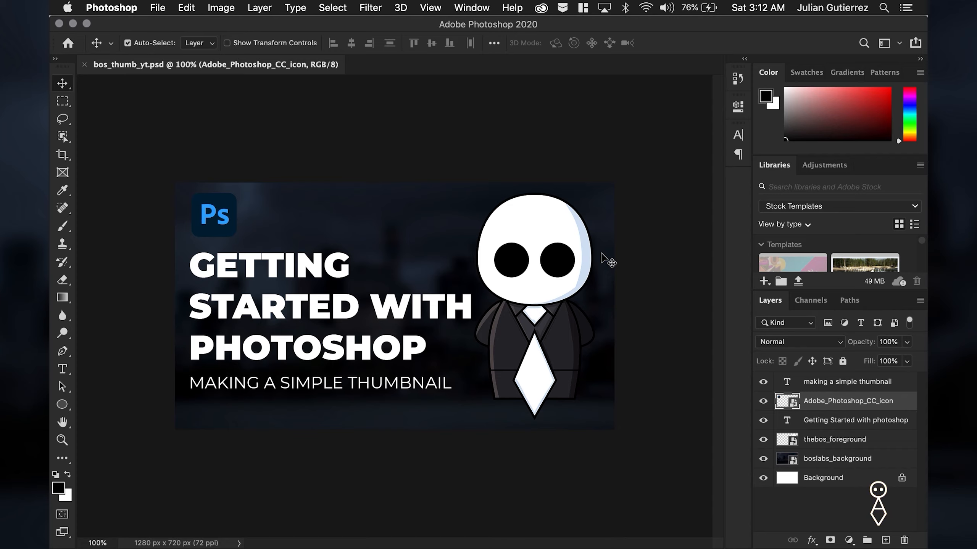
Step: Start an Export As of the bos_thumb_yt thumbnail and choose JPG as the file format
left_click(157, 8)
mouse_move(196, 197)
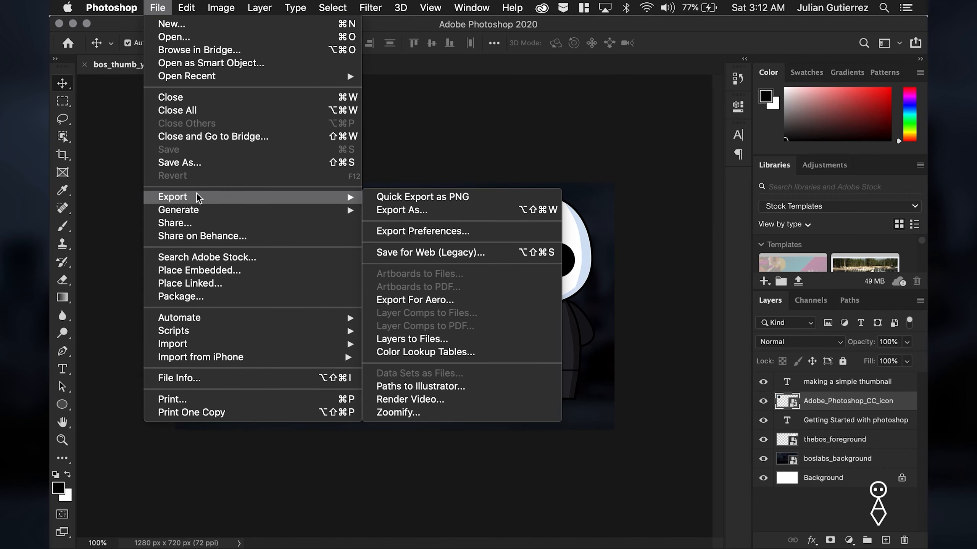
left_click(416, 209)
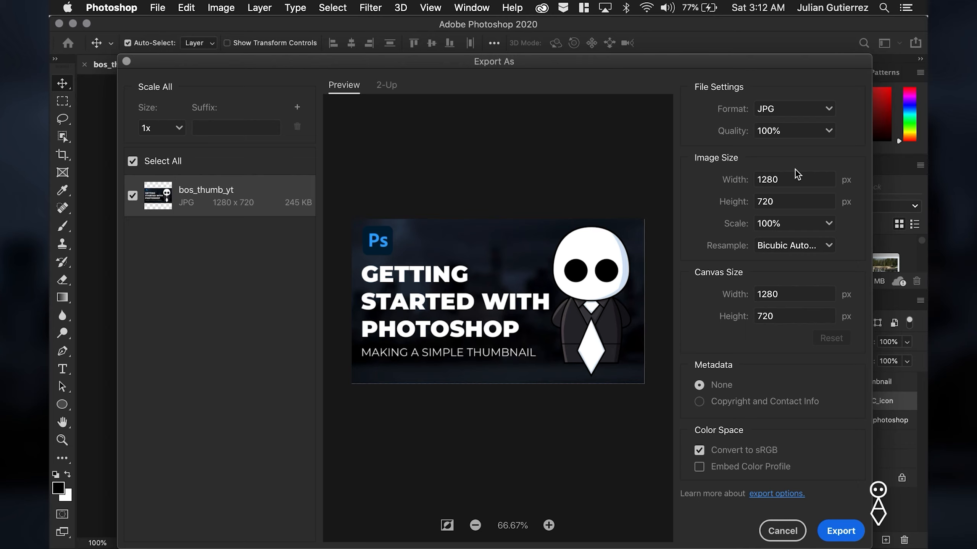
left_click(823, 115)
left_click(803, 145)
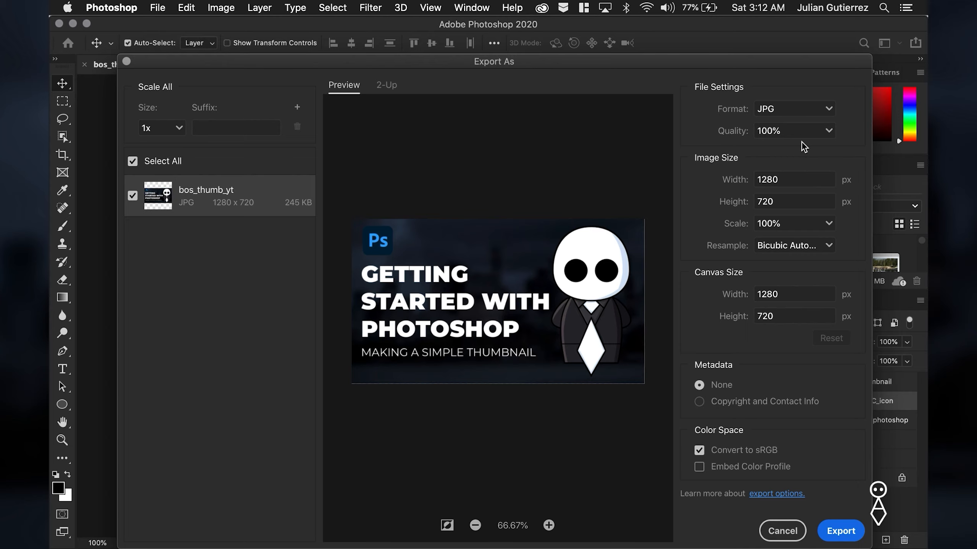